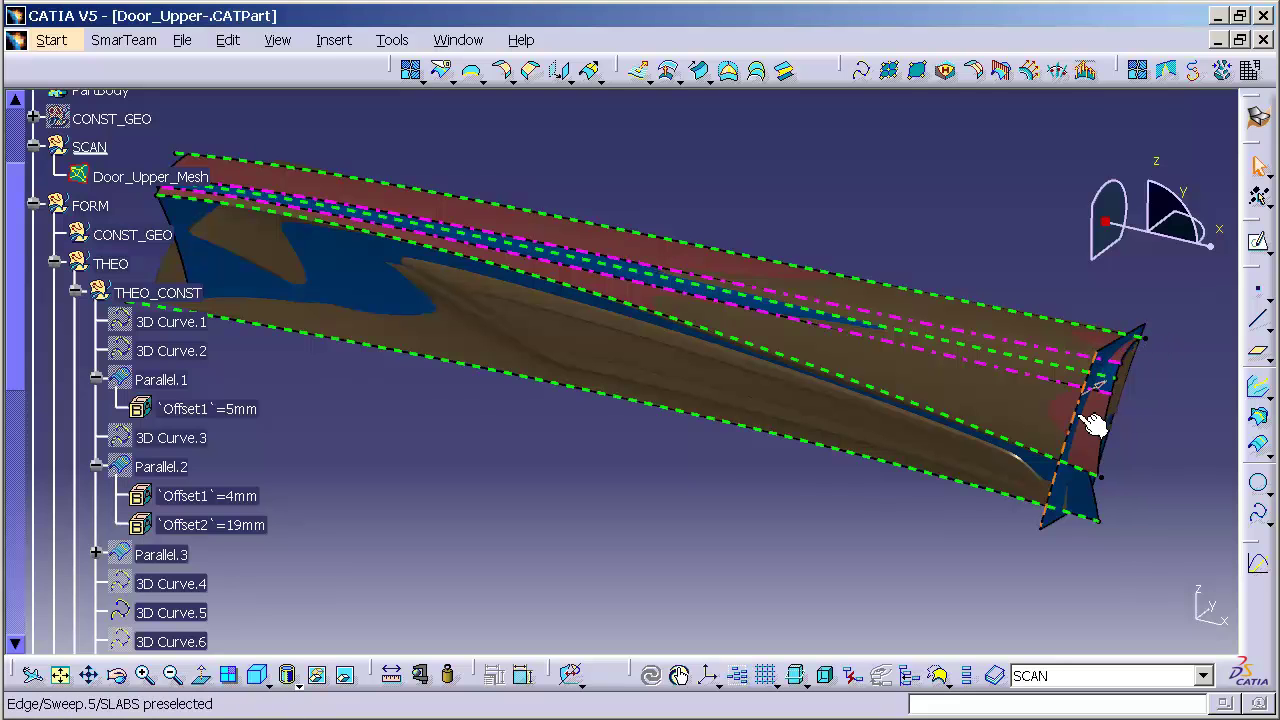
Collapse the THEO branch and make the JOINS set the in-work object.
{"action": "middle_click", "coordinate": [1117, 450]}
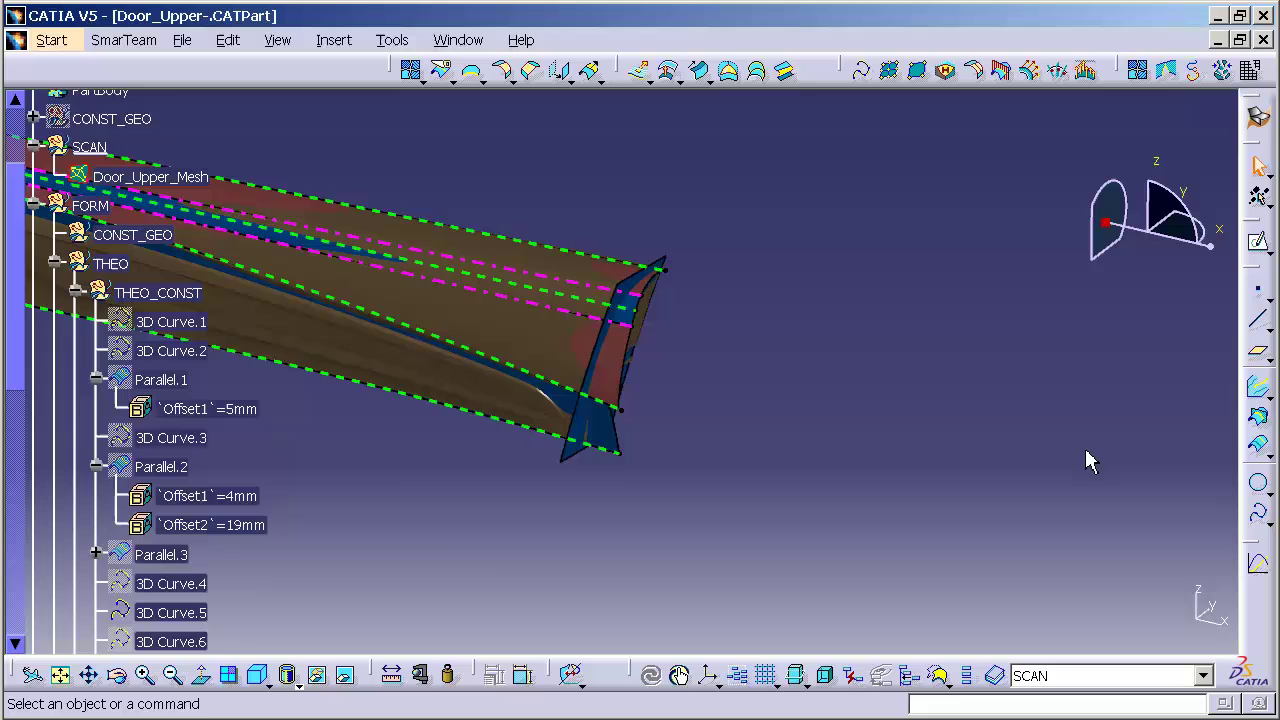
{"action": "middle_click_drag", "start_coordinate": [1086, 457], "coordinate": [780, 425]}
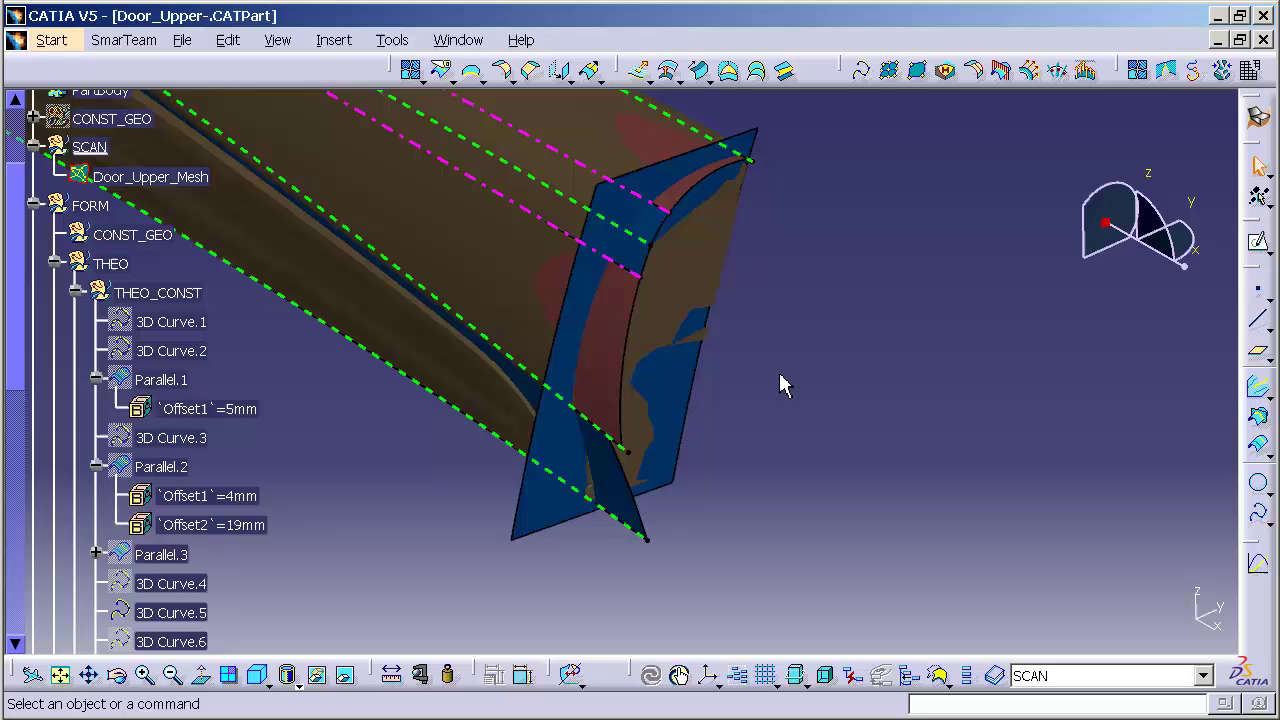
{"action": "middle_click_drag", "start_coordinate": [586, 371], "coordinate": [634, 283]}
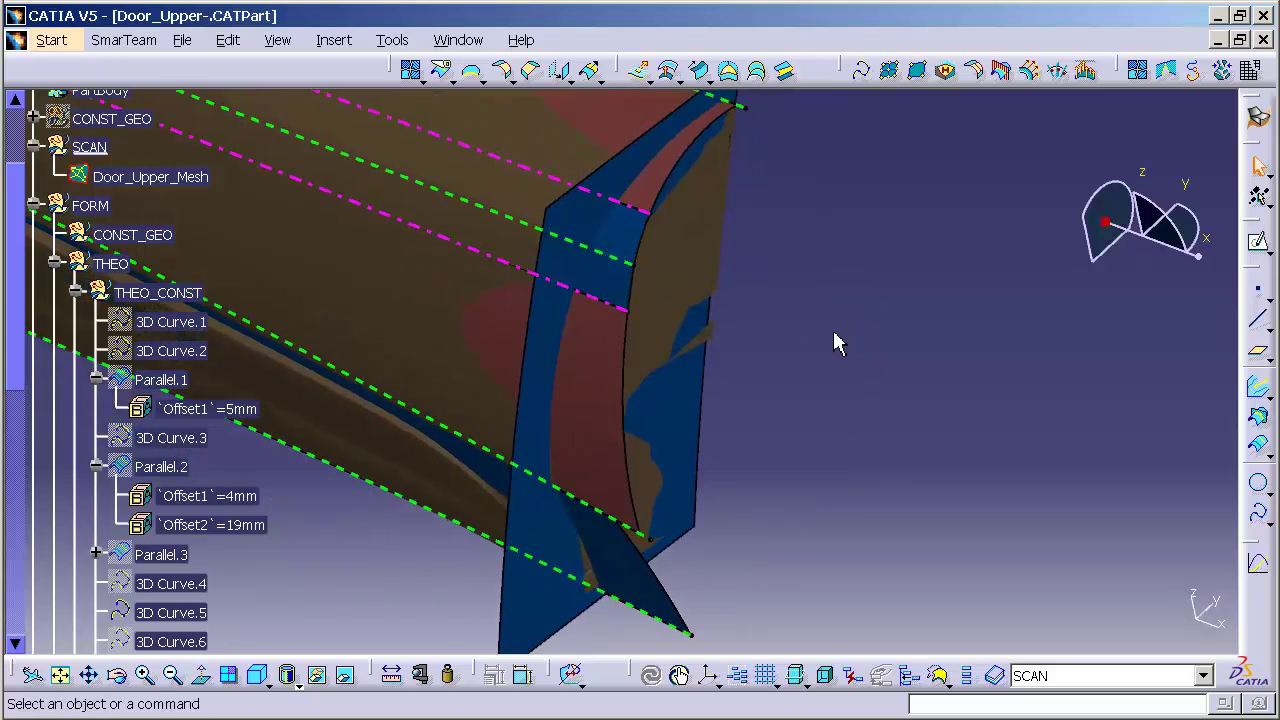
{"action": "middle_click_drag", "start_coordinate": [838, 343], "coordinate": [794, 243]}
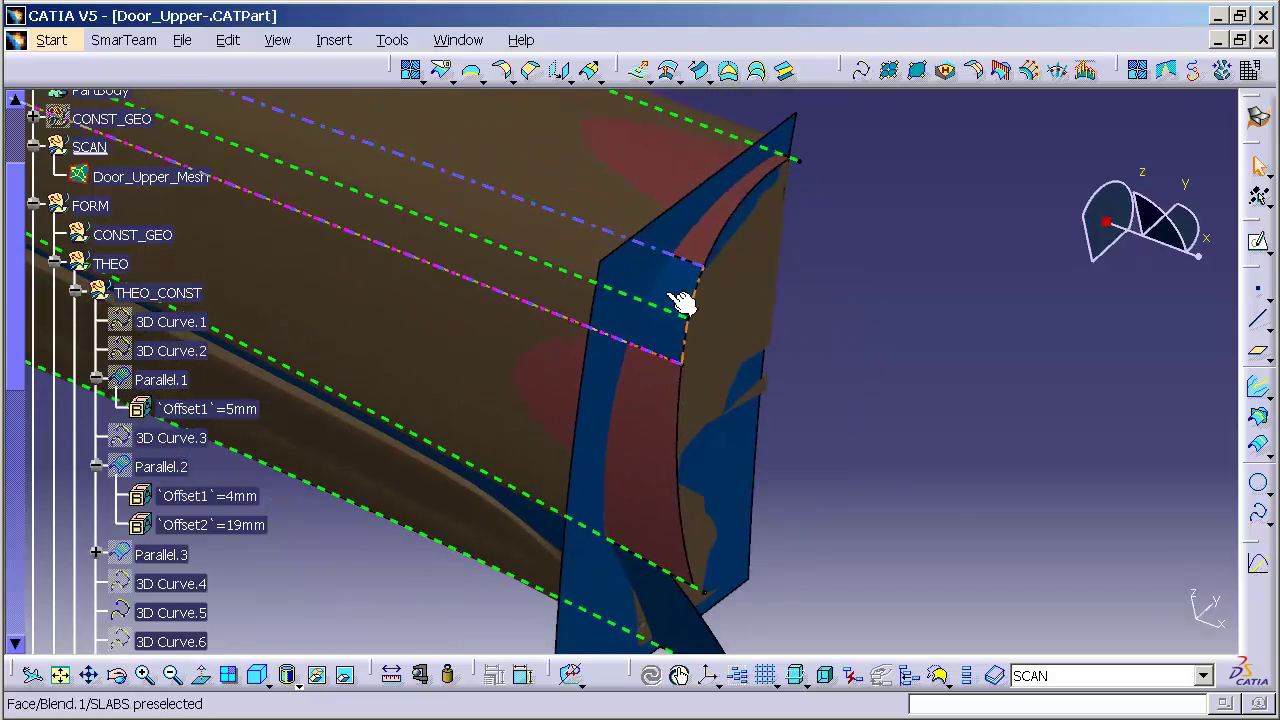
{"action": "middle_click_drag", "start_coordinate": [686, 543], "coordinate": [651, 500]}
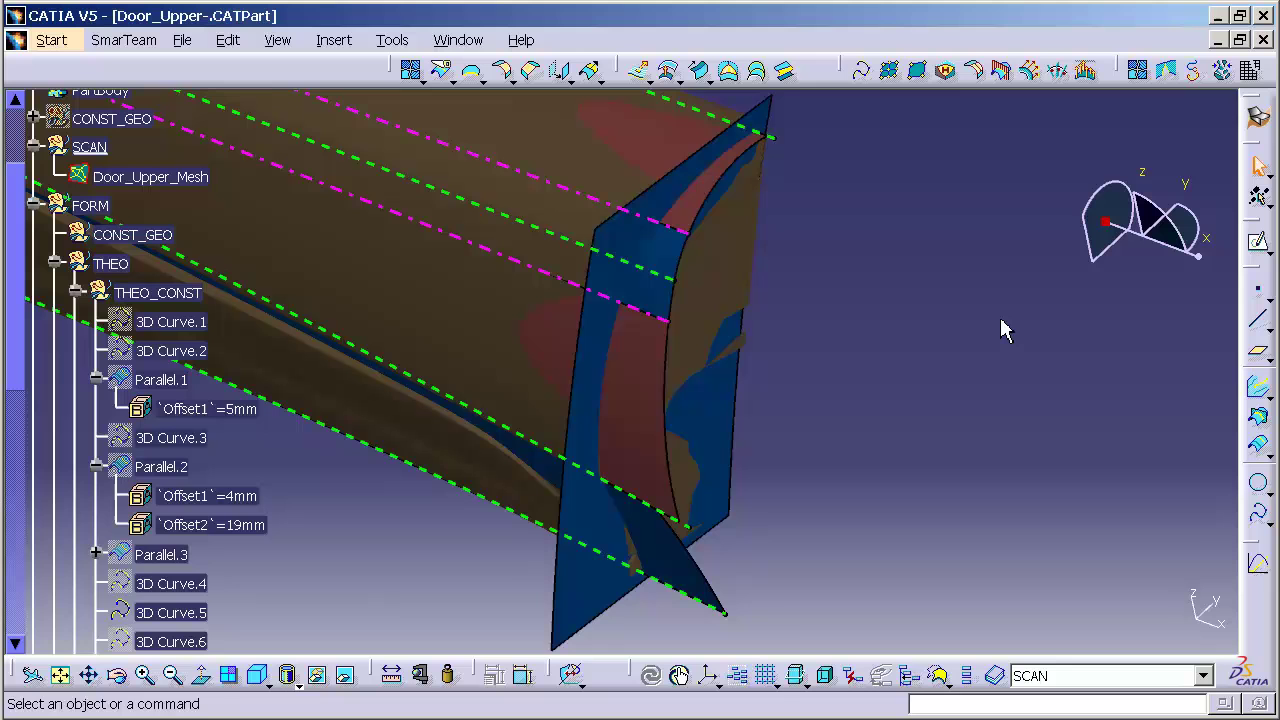
{"action": "left_click", "coordinate": [55, 263]}
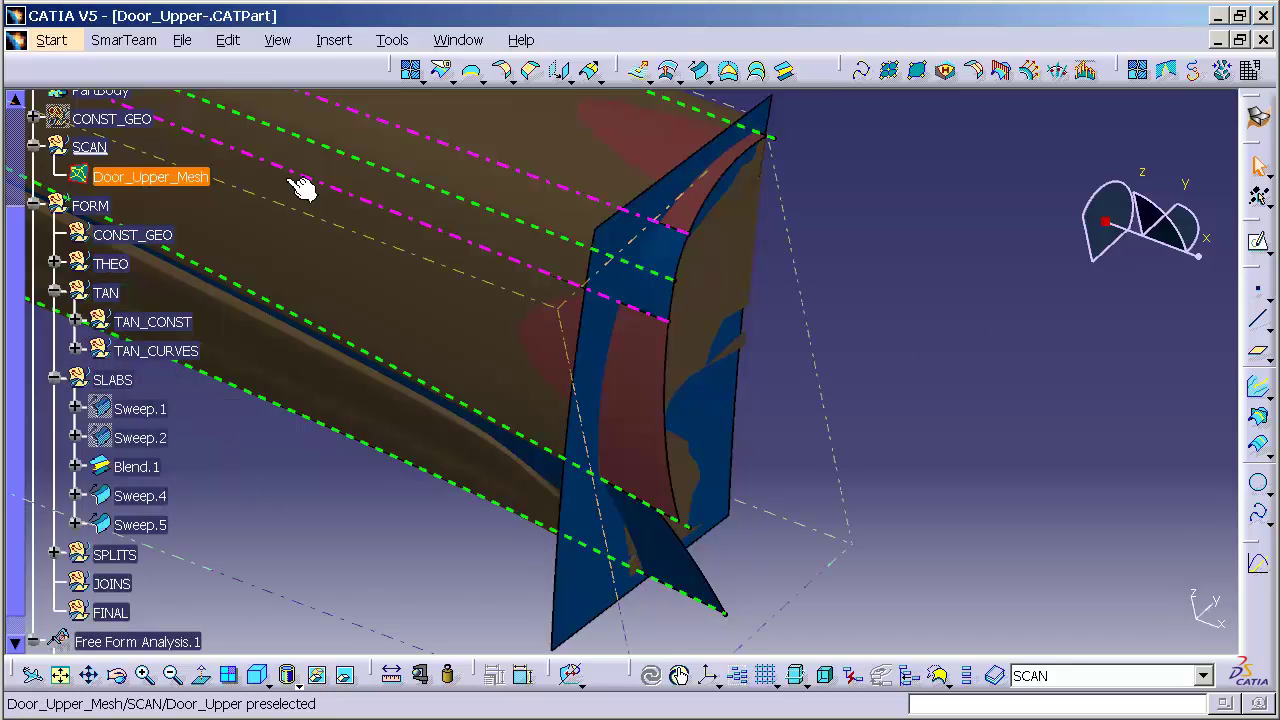
{"action": "right_click", "coordinate": [119, 588]}
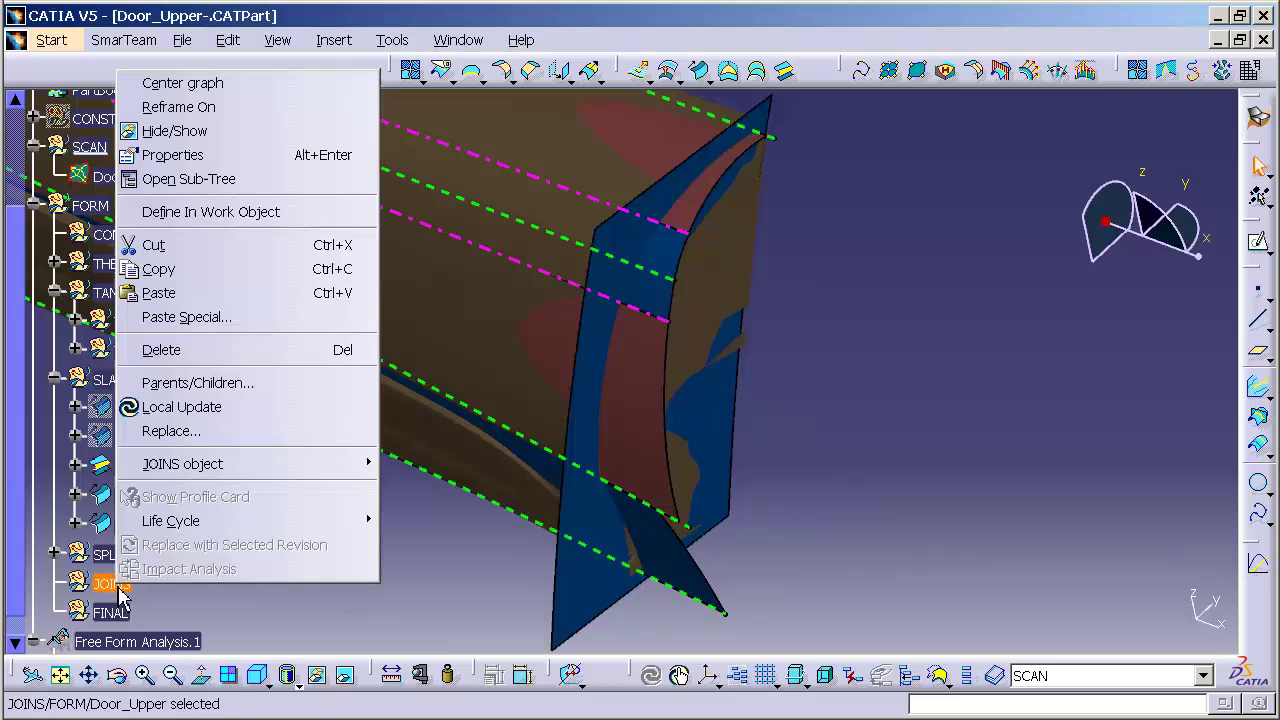
{"action": "left_click", "coordinate": [254, 214]}
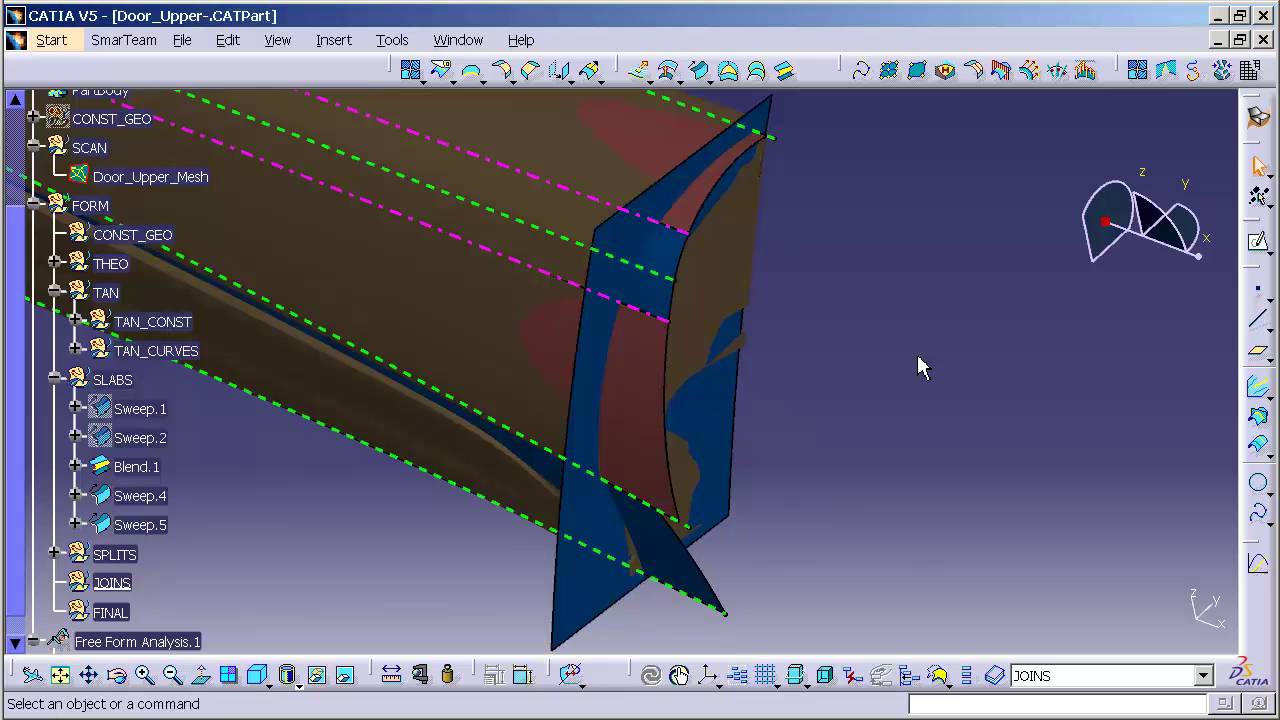
Join Split.2, Blend.1, Split.1 and Sweep.4 into a single surface.
{"action": "left_click", "coordinate": [1140, 72]}
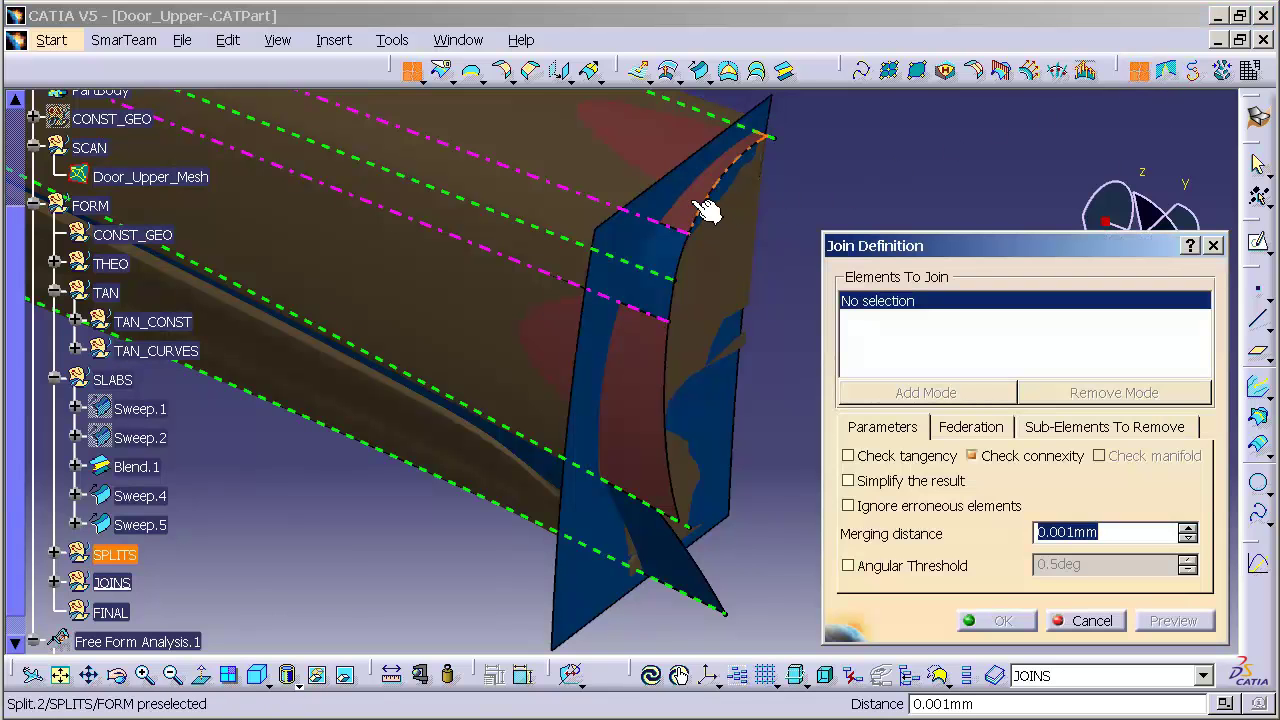
{"action": "left_click", "coordinate": [693, 205]}
{"action": "left_click", "coordinate": [676, 250]}
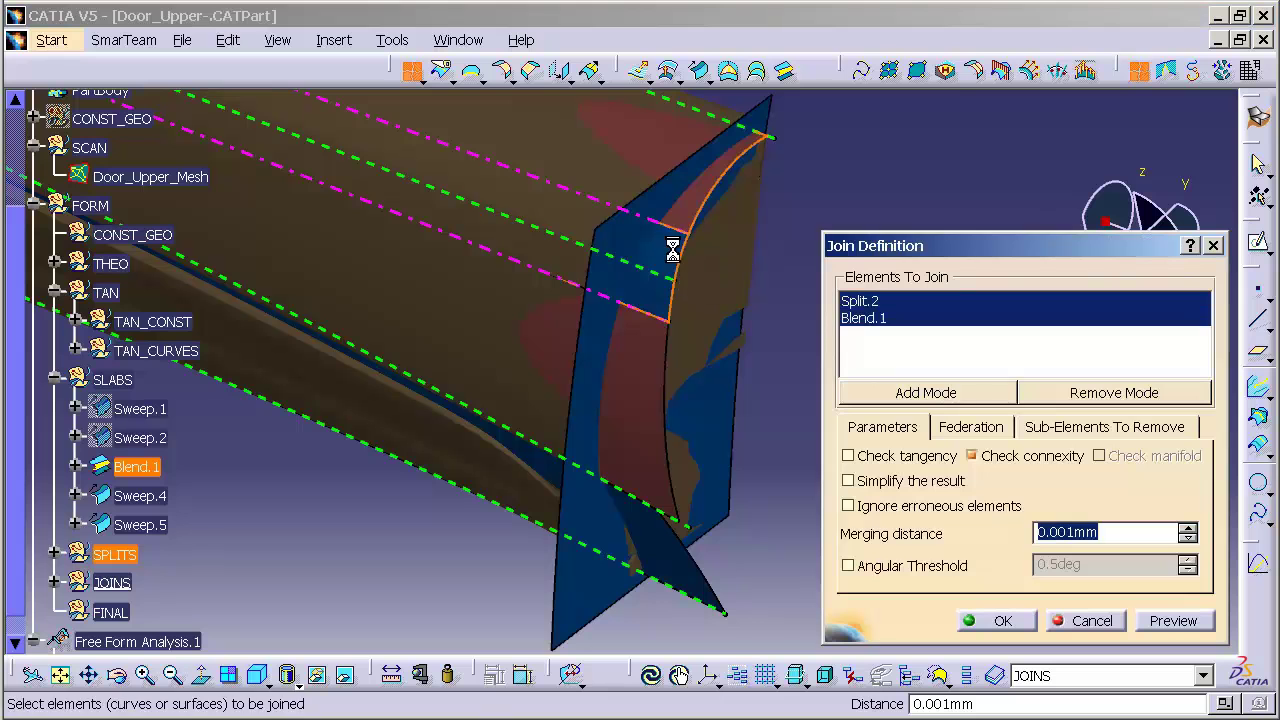
{"action": "left_click", "coordinate": [651, 357]}
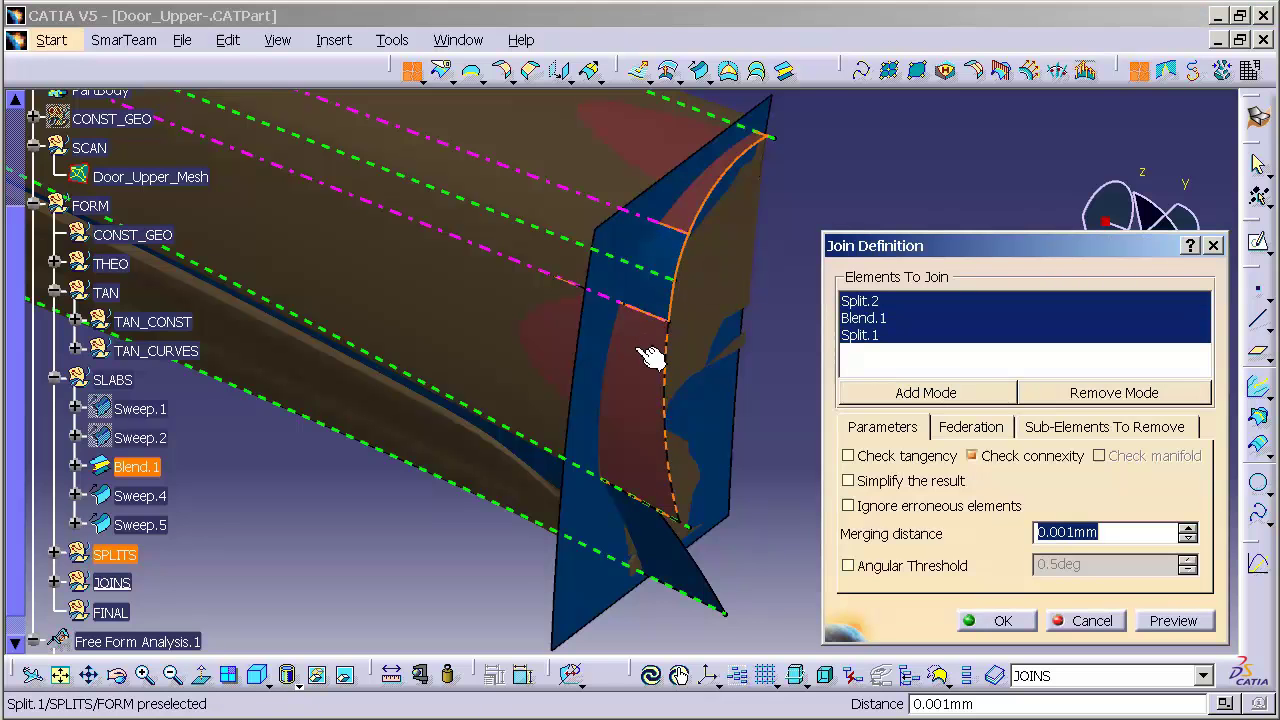
{"action": "left_click", "coordinate": [683, 566]}
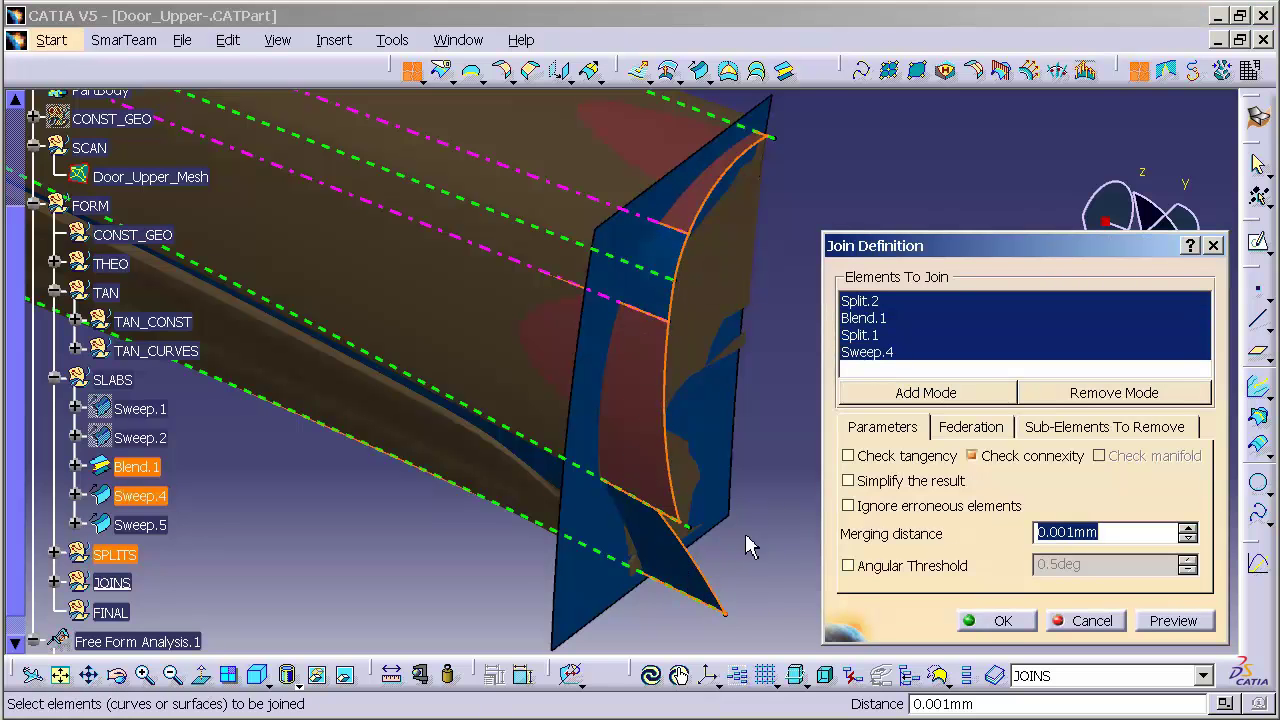
{"action": "left_click", "coordinate": [1000, 621]}
{"action": "middle_click_drag", "start_coordinate": [560, 495], "coordinate": [729, 249]}
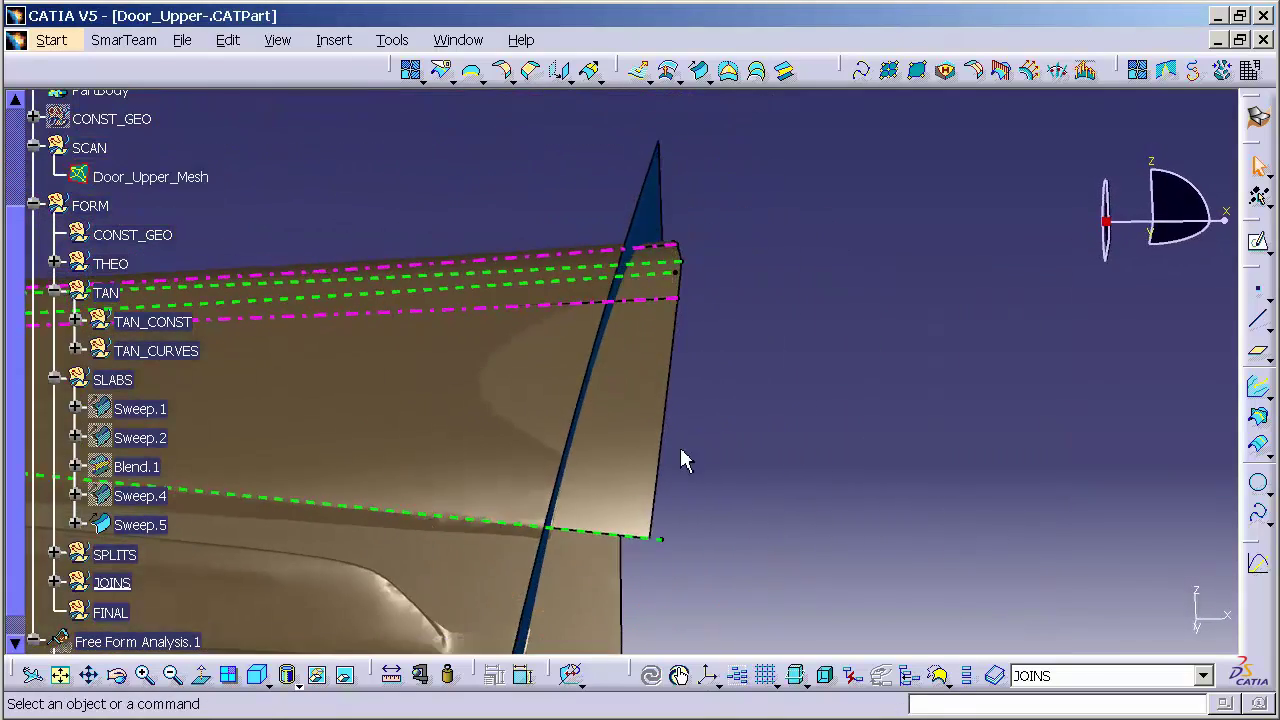
Hide the Combine.2 guide curve along the door's side via Hide/Show.
{"action": "middle_click_drag", "start_coordinate": [683, 457], "coordinate": [803, 350]}
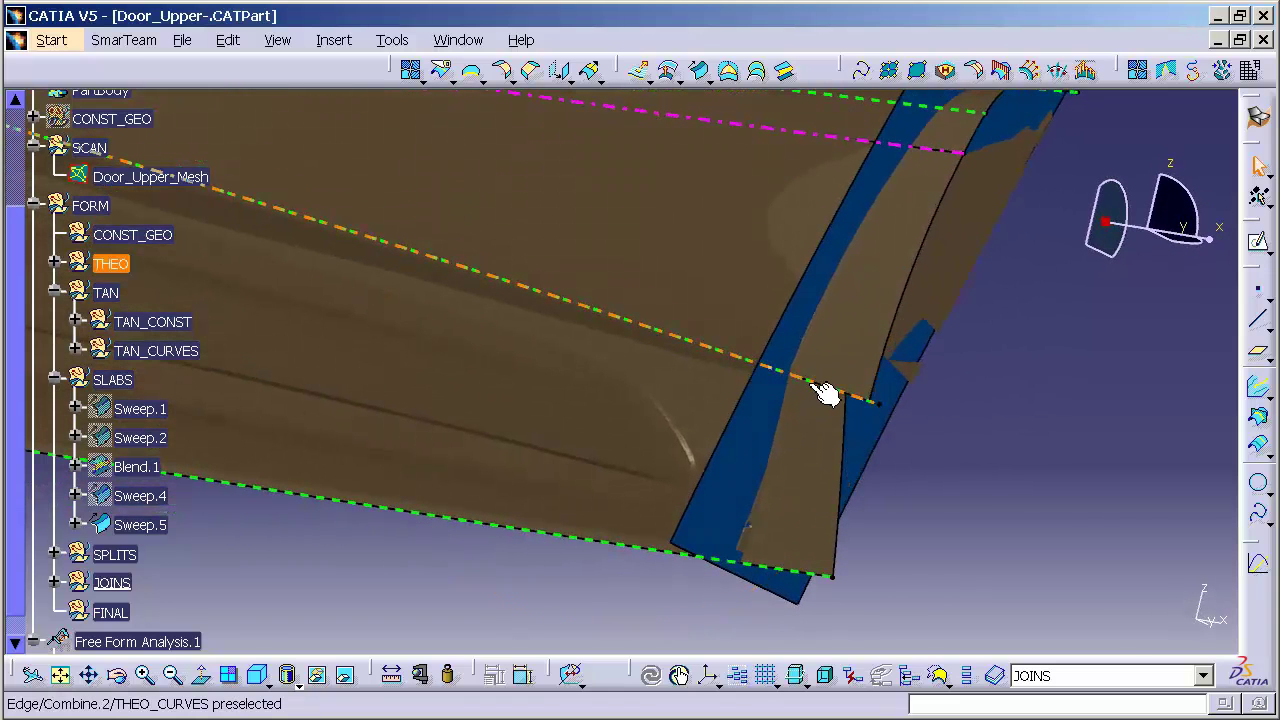
{"action": "right_click", "coordinate": [813, 384]}
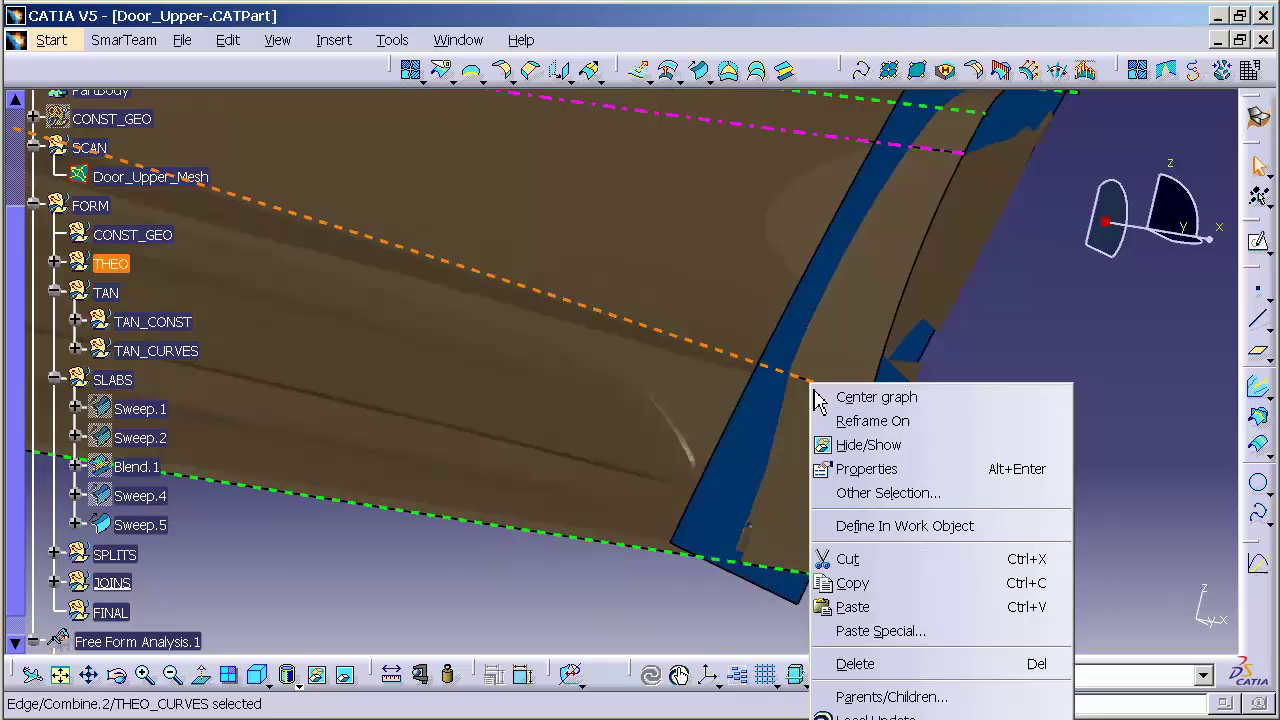
{"action": "left_click", "coordinate": [861, 447]}
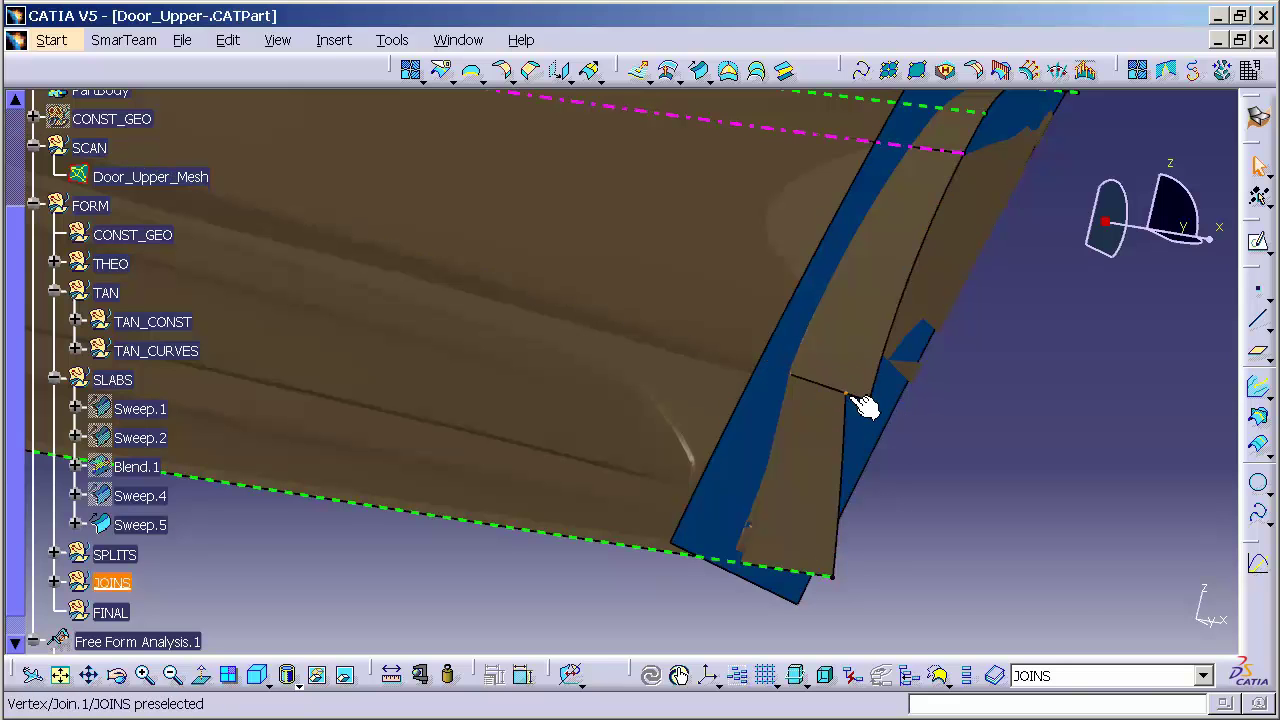
Start a chordal fillet on the back edge of Join.1.
{"action": "left_click", "coordinate": [977, 266]}
{"action": "left_click", "coordinate": [532, 78]}
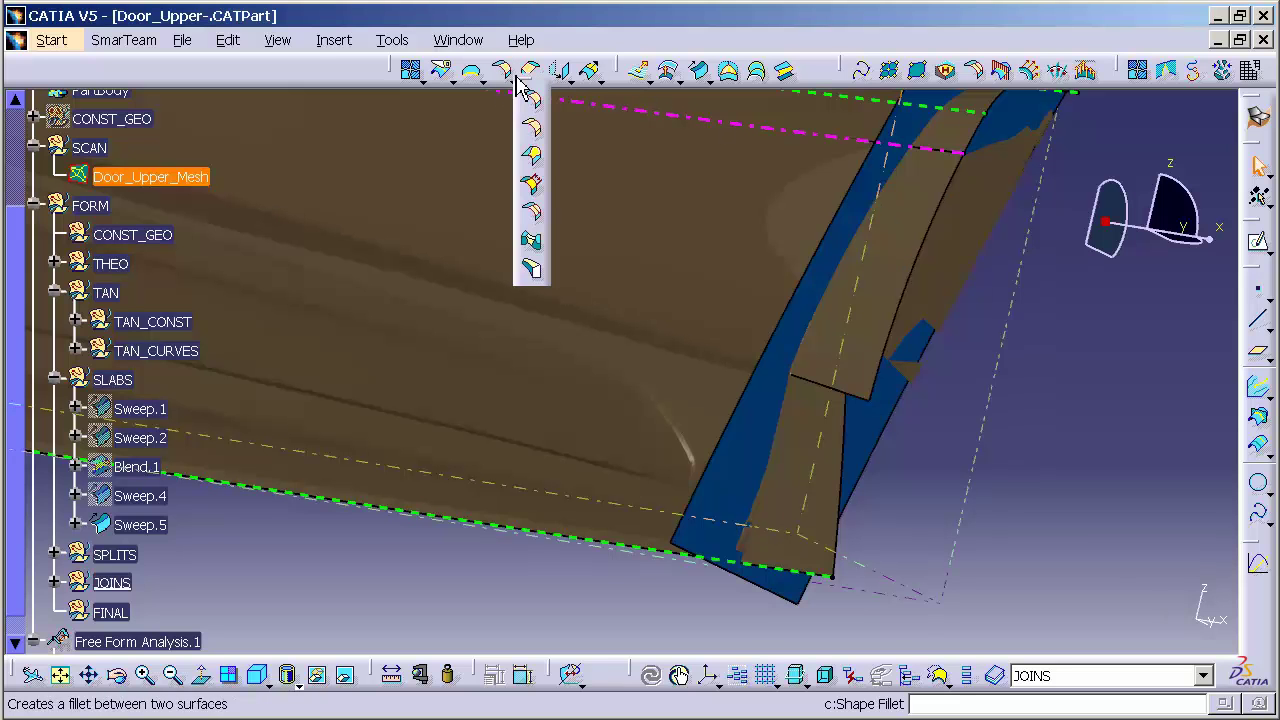
{"action": "left_click", "coordinate": [533, 185]}
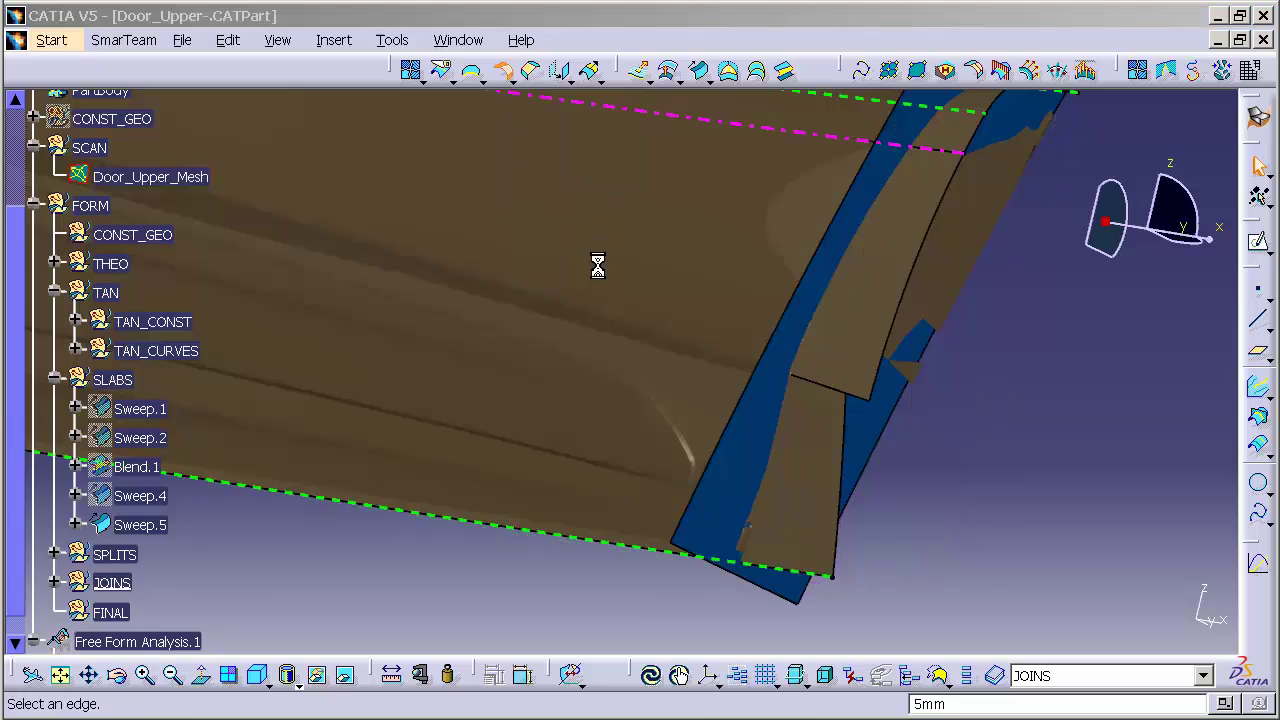
{"action": "mouse_move", "coordinate": [608, 503]}
{"action": "middle_mouse_down"}
{"action": "mouse_move", "coordinate": [569, 563]}
{"action": "mouse_move", "coordinate": [551, 529]}
{"action": "mouse_move", "coordinate": [551, 517]}
{"action": "mouse_move", "coordinate": [609, 526]}
{"action": "middle_mouse_up"}
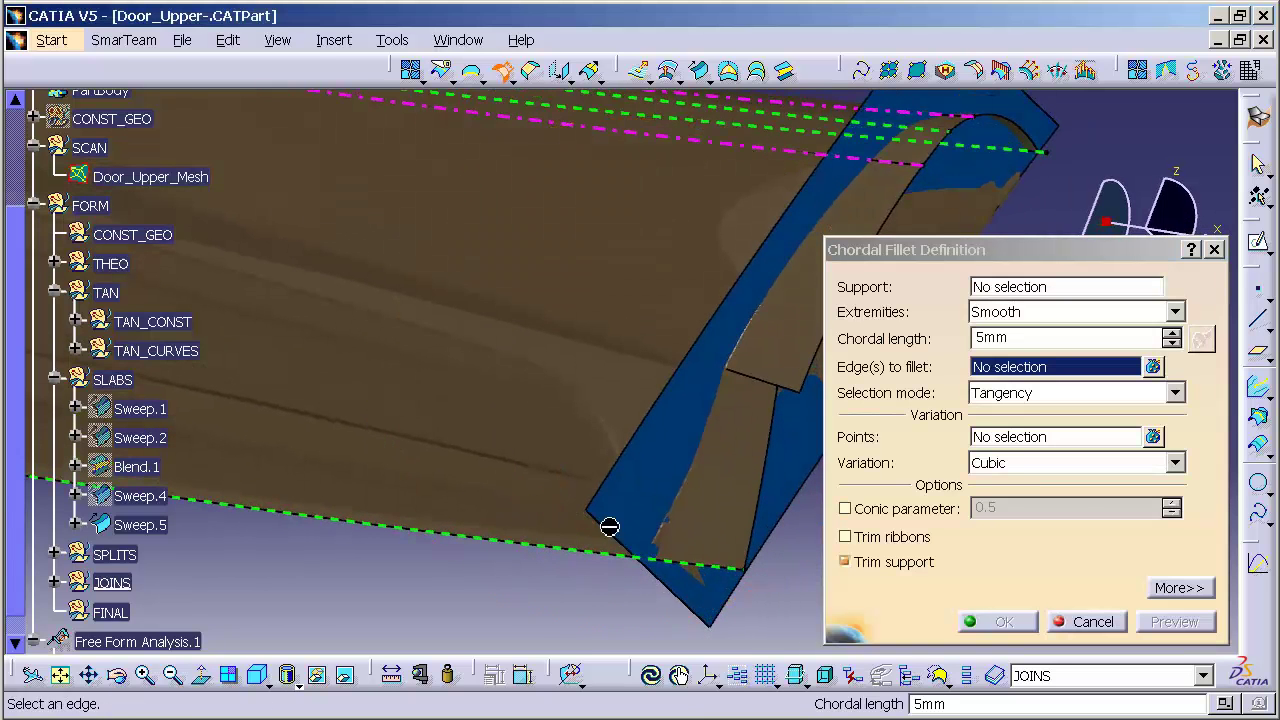
{"action": "left_click", "coordinate": [770, 386]}
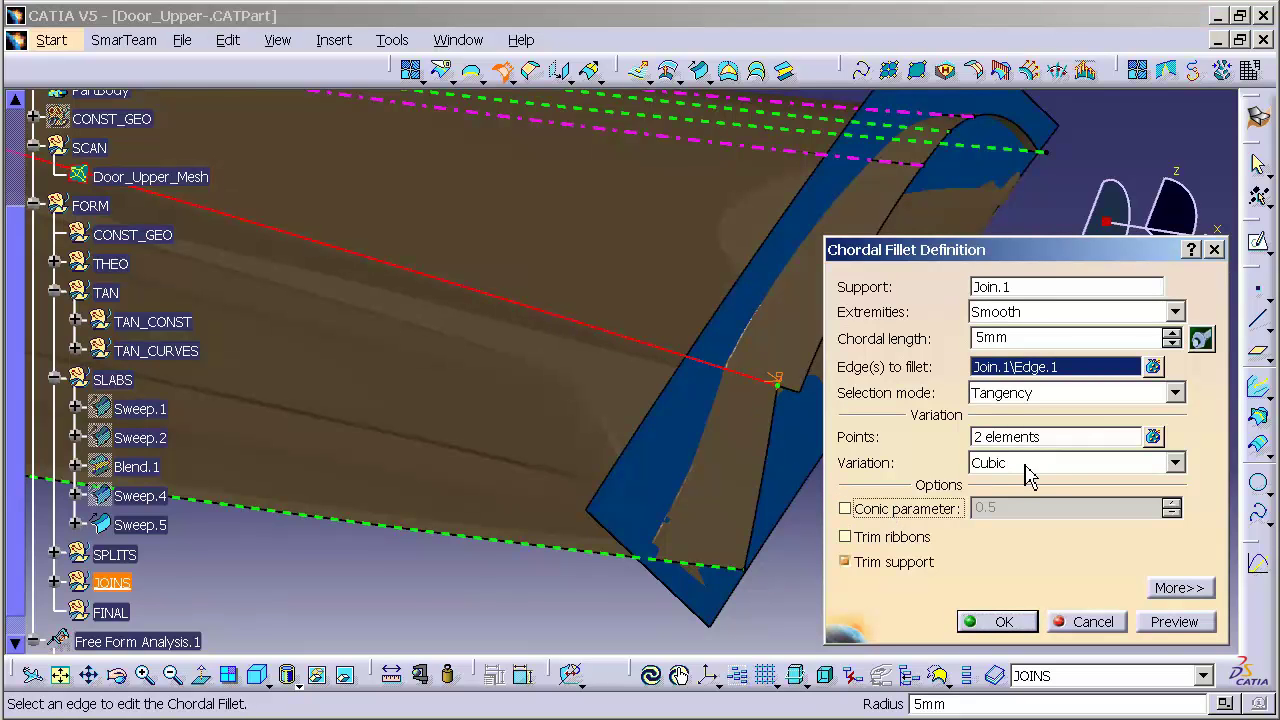
Give the fillet conic parameter 0.6 and chordal length 15mm, preview and create it.
{"action": "left_click", "coordinate": [918, 510]}
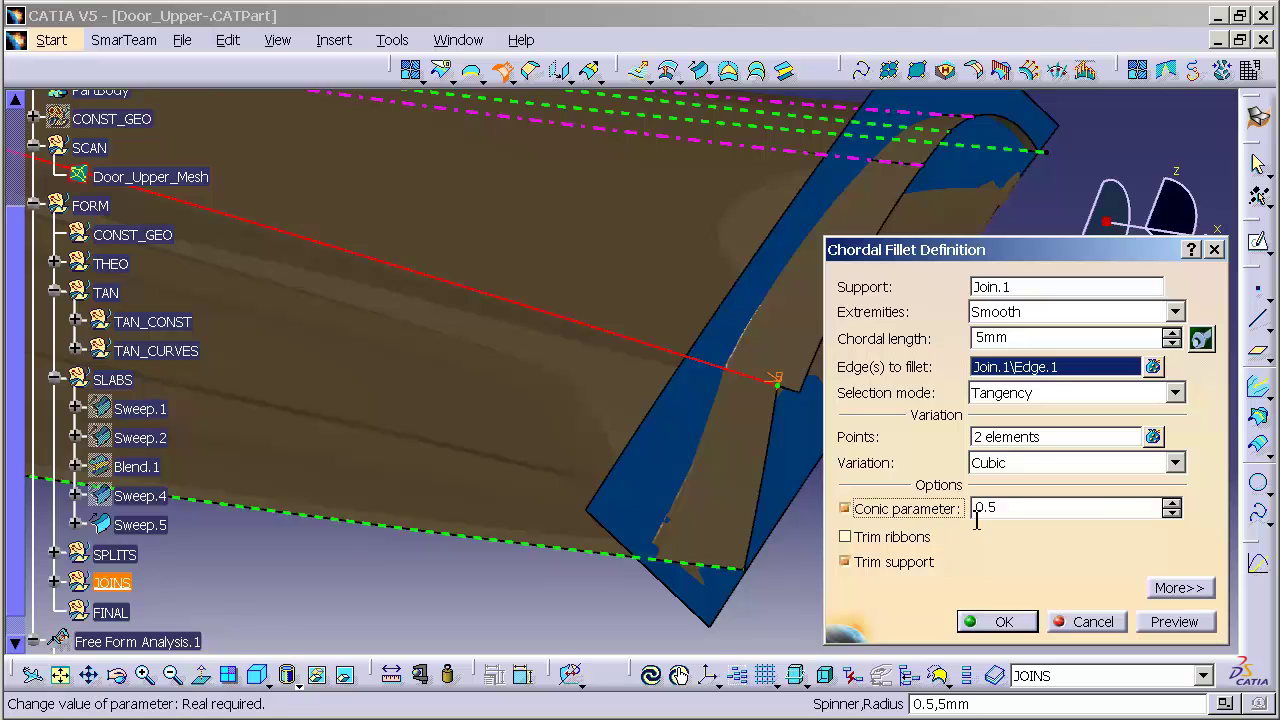
{"action": "left_click", "coordinate": [1172, 503]}
{"action": "left_click_drag", "start_coordinate": [1036, 338], "coordinate": [954, 340]}
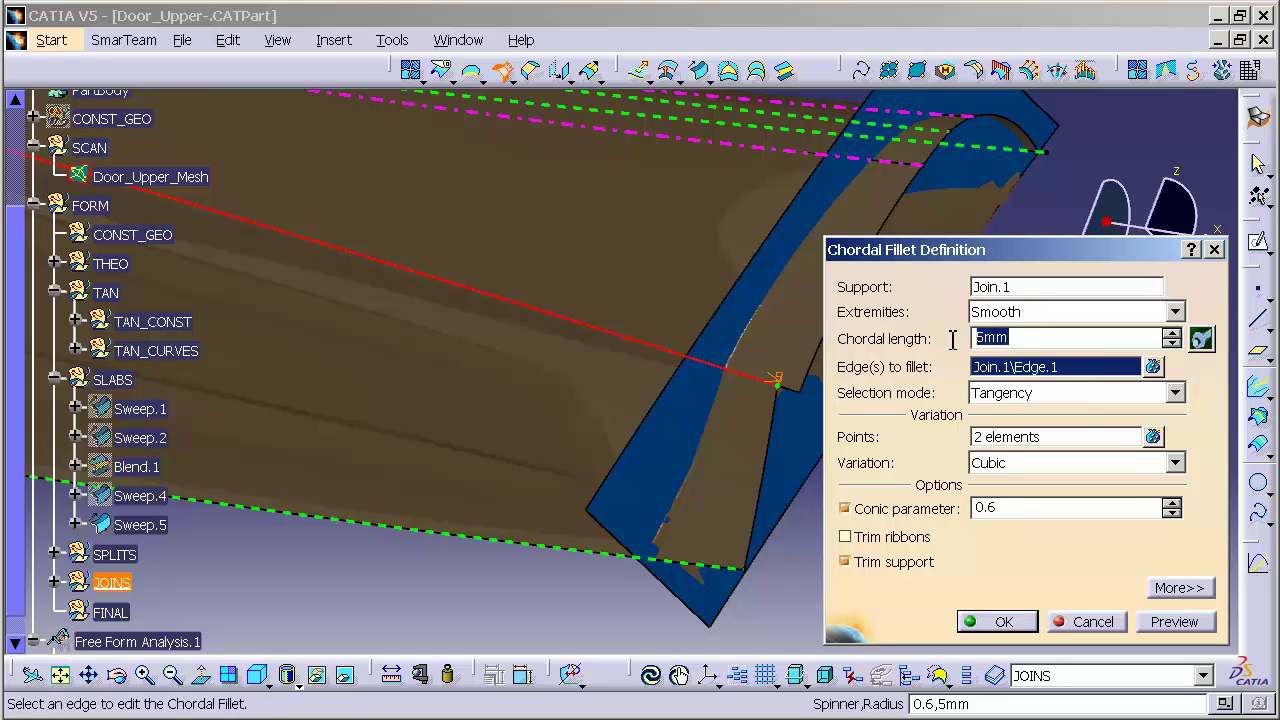
{"action": "type", "text": "15"}
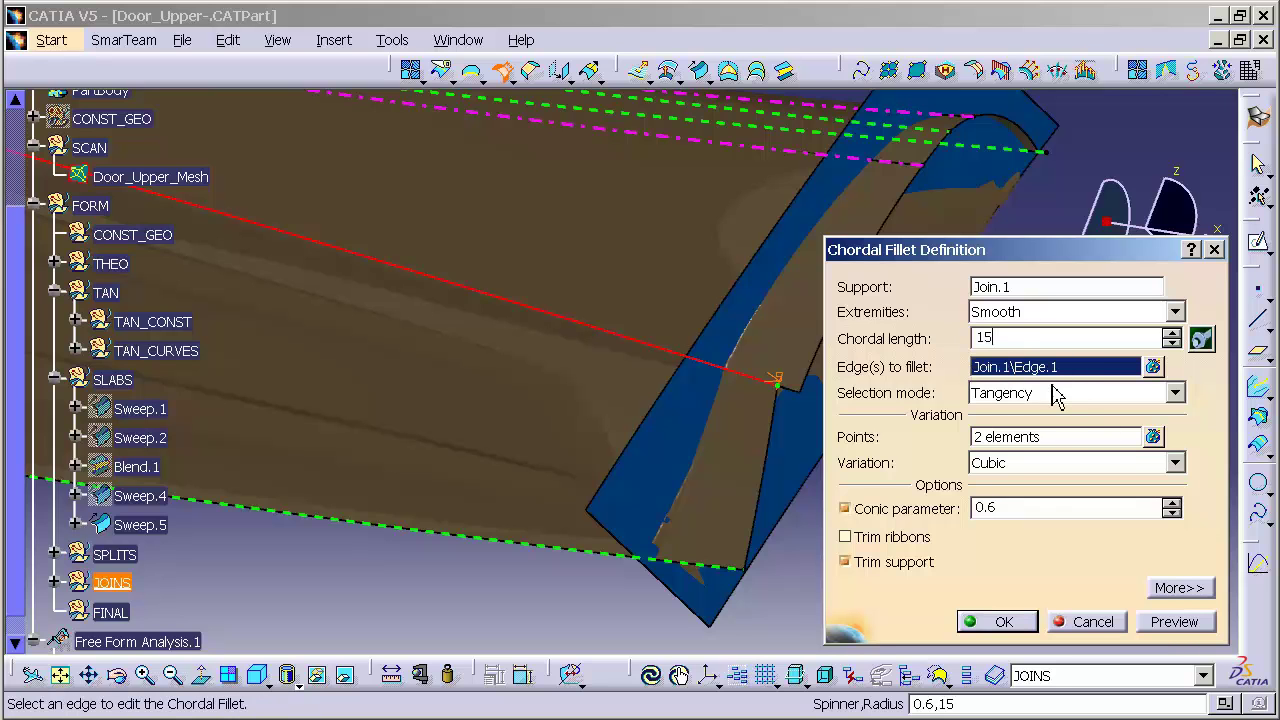
{"action": "left_click", "coordinate": [1185, 622]}
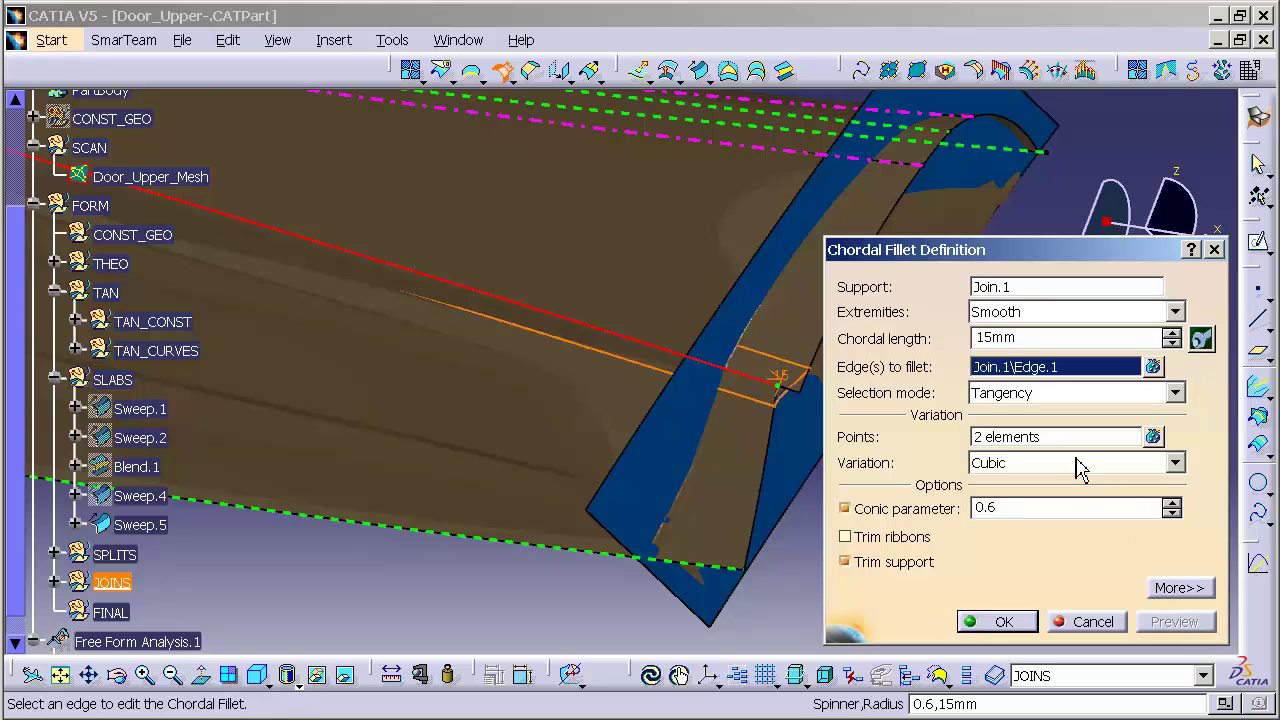
{"action": "middle_click_drag", "start_coordinate": [606, 411], "coordinate": [637, 414]}
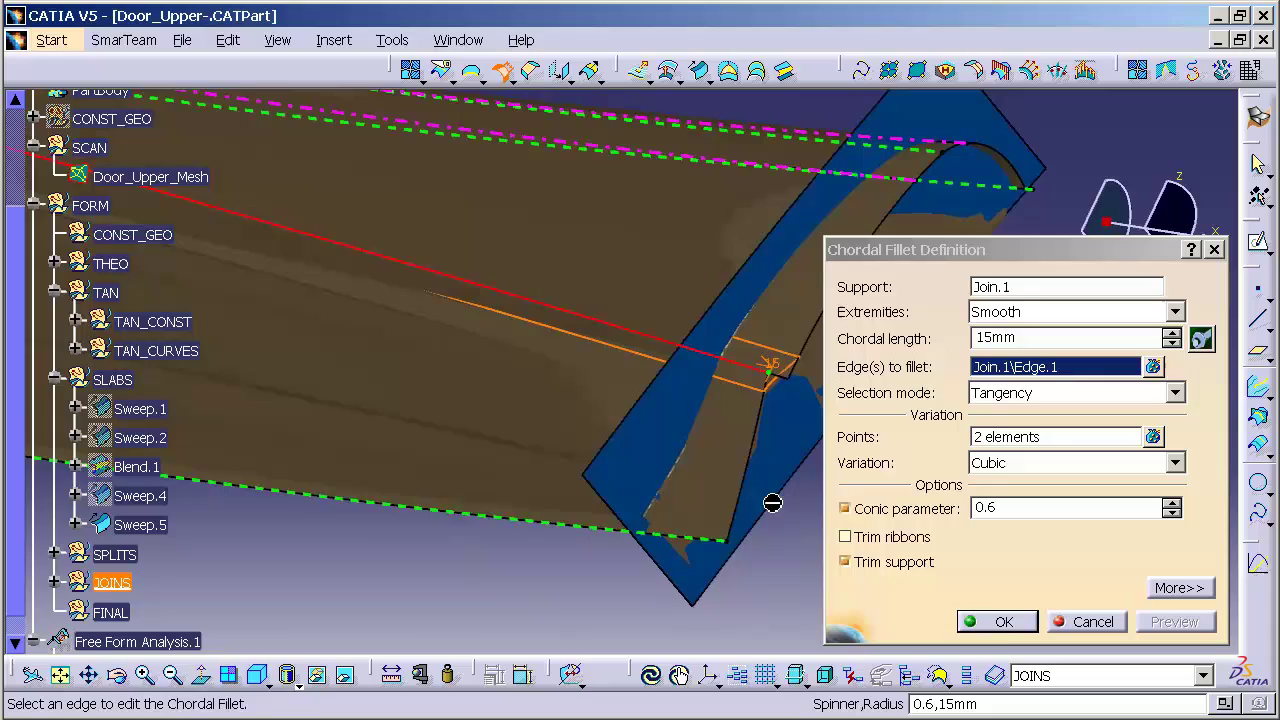
{"action": "left_click", "coordinate": [997, 622]}
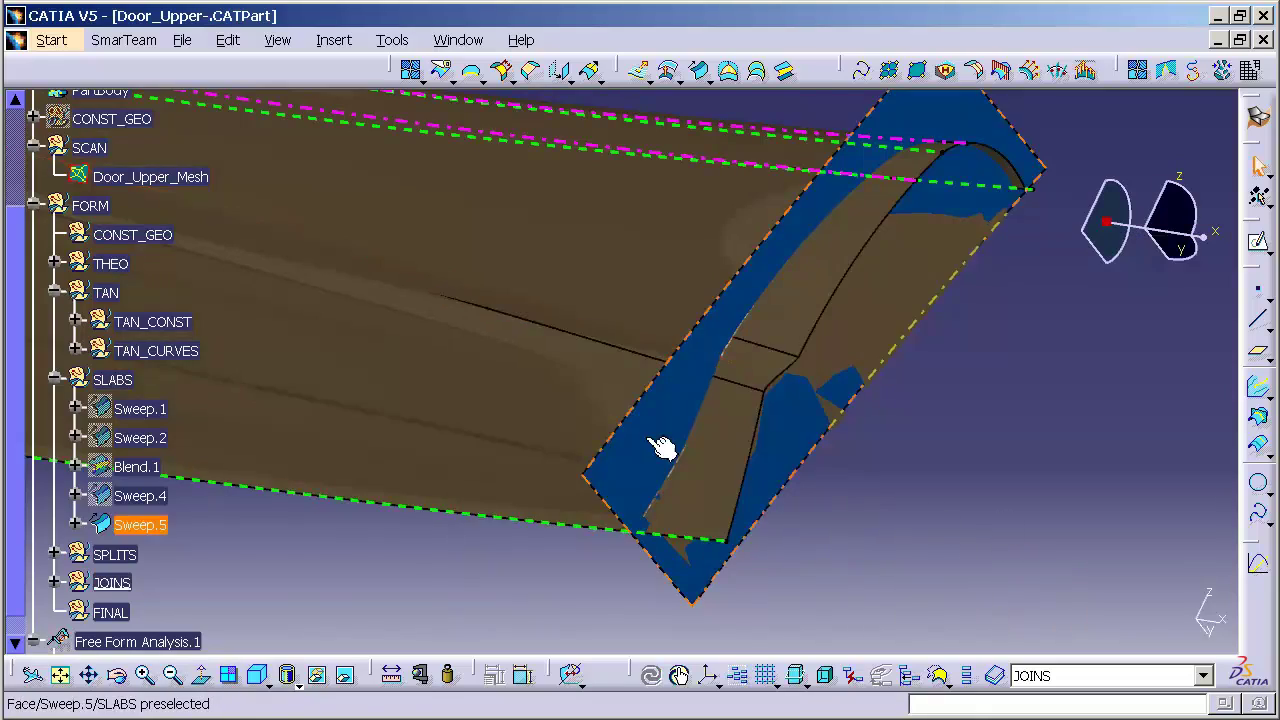
Hide the Door_Upper_Mesh scan and zoom onto the filleted back end.
{"action": "middle_click_drag", "start_coordinate": [660, 446], "coordinate": [771, 477]}
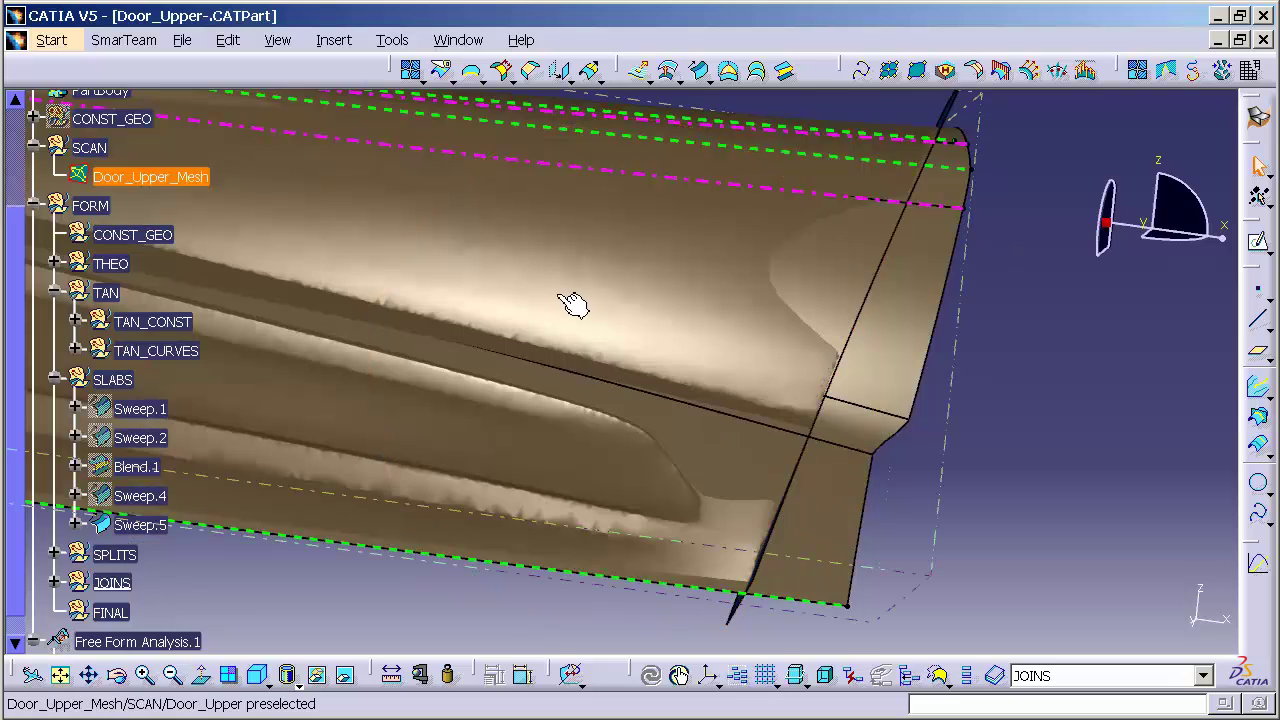
{"action": "right_click", "coordinate": [200, 184]}
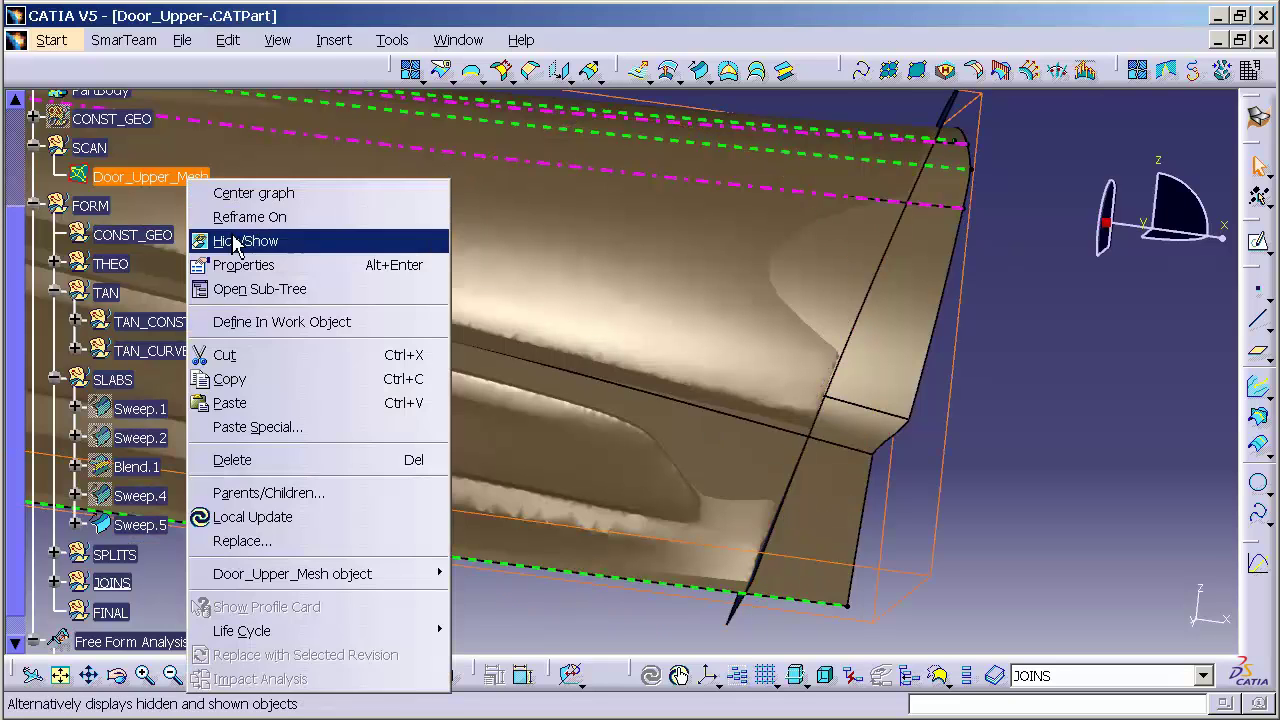
{"action": "left_click", "coordinate": [232, 241]}
{"action": "middle_click_drag", "start_coordinate": [985, 520], "coordinate": [603, 329]}
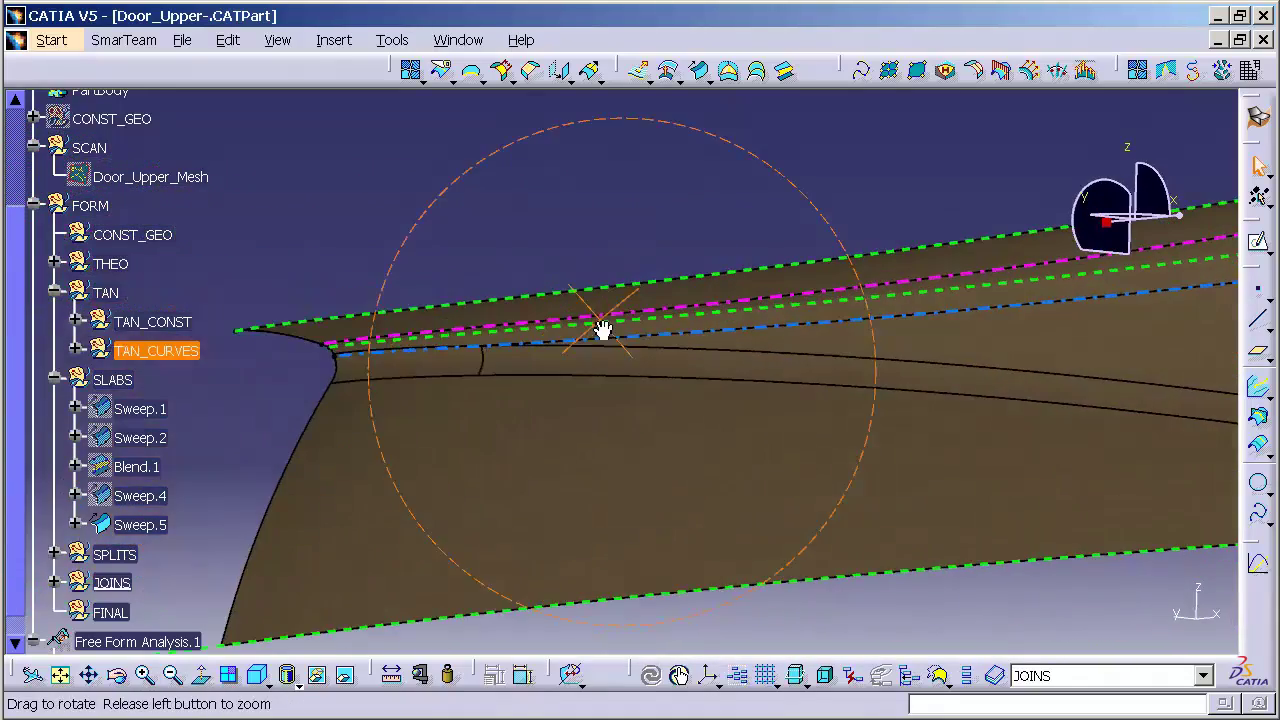
Edit the chordal fillet to 5mm length at one end point with linear variation.
{"action": "double_click", "coordinate": [765, 372]}
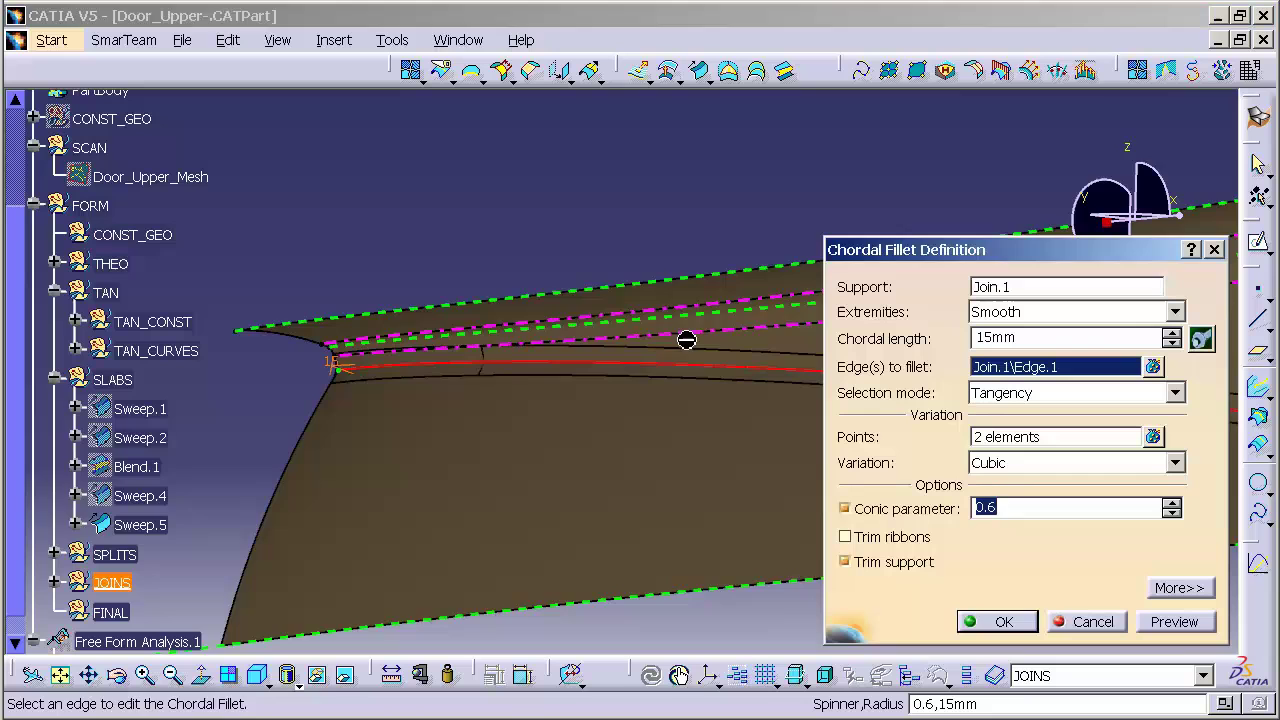
{"action": "middle_click_drag", "start_coordinate": [686, 340], "coordinate": [518, 341]}
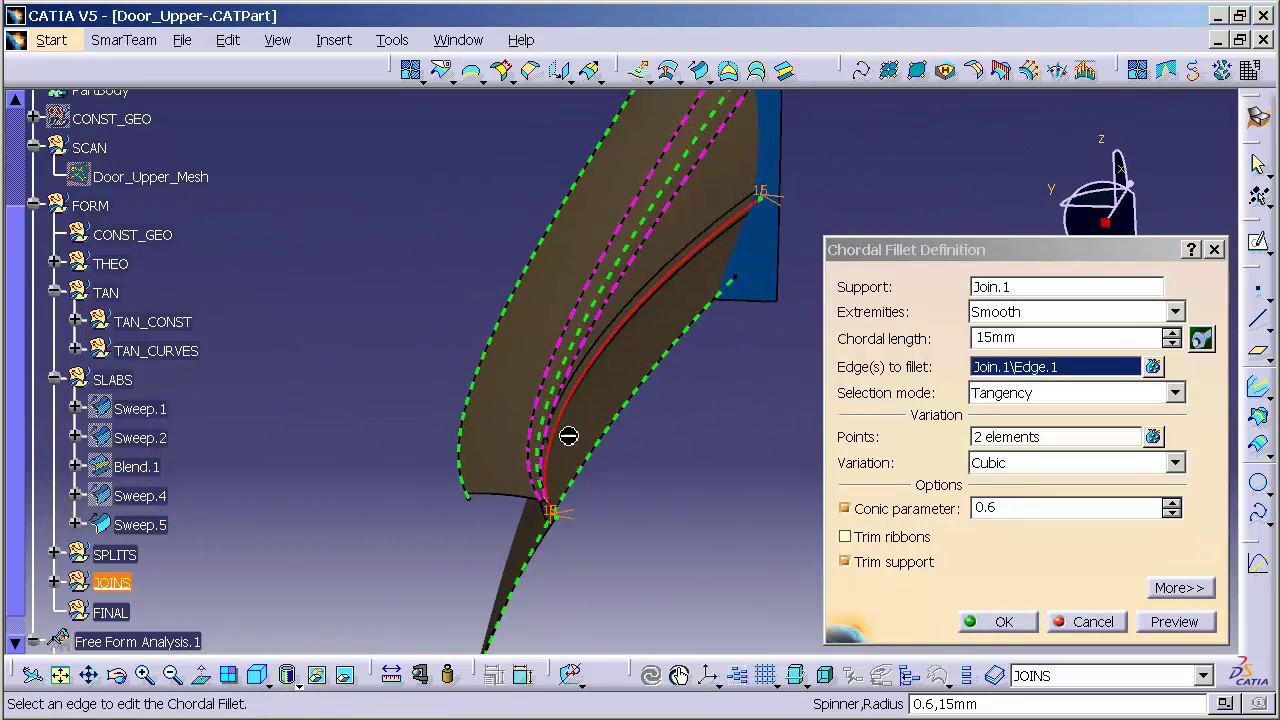
{"action": "middle_click_drag", "start_coordinate": [568, 436], "coordinate": [520, 455]}
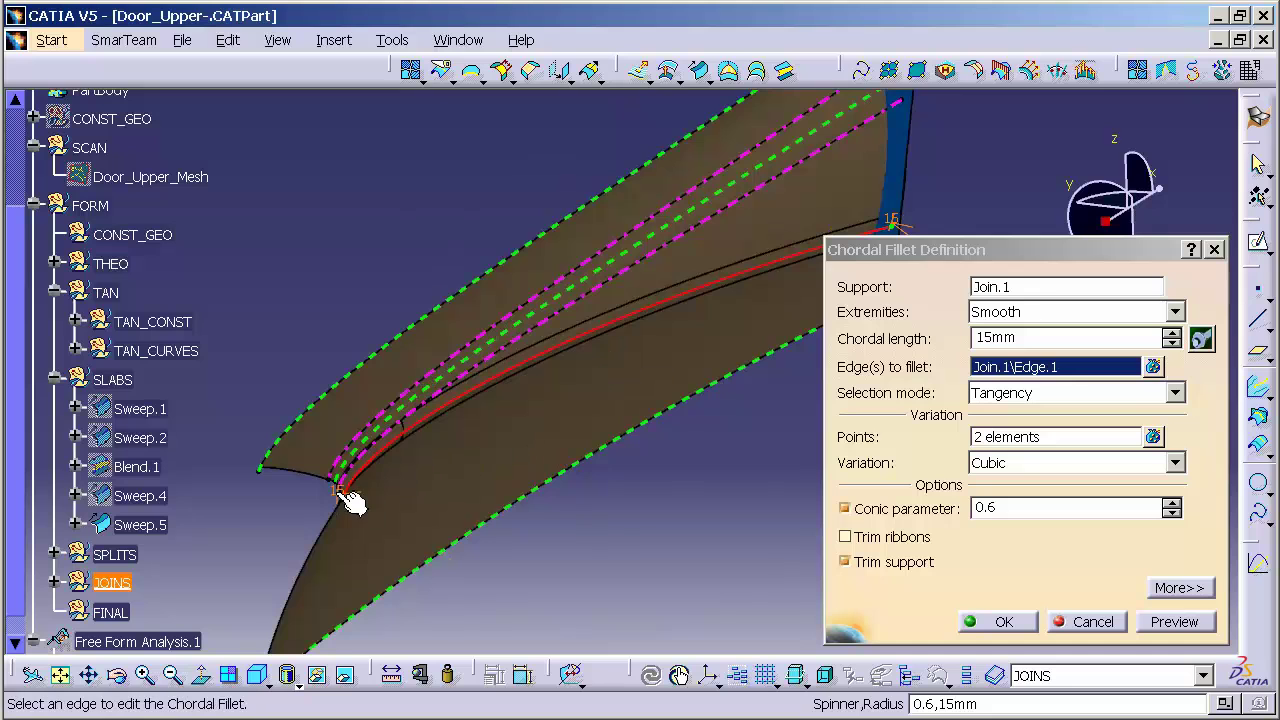
{"action": "double_click", "coordinate": [350, 500]}
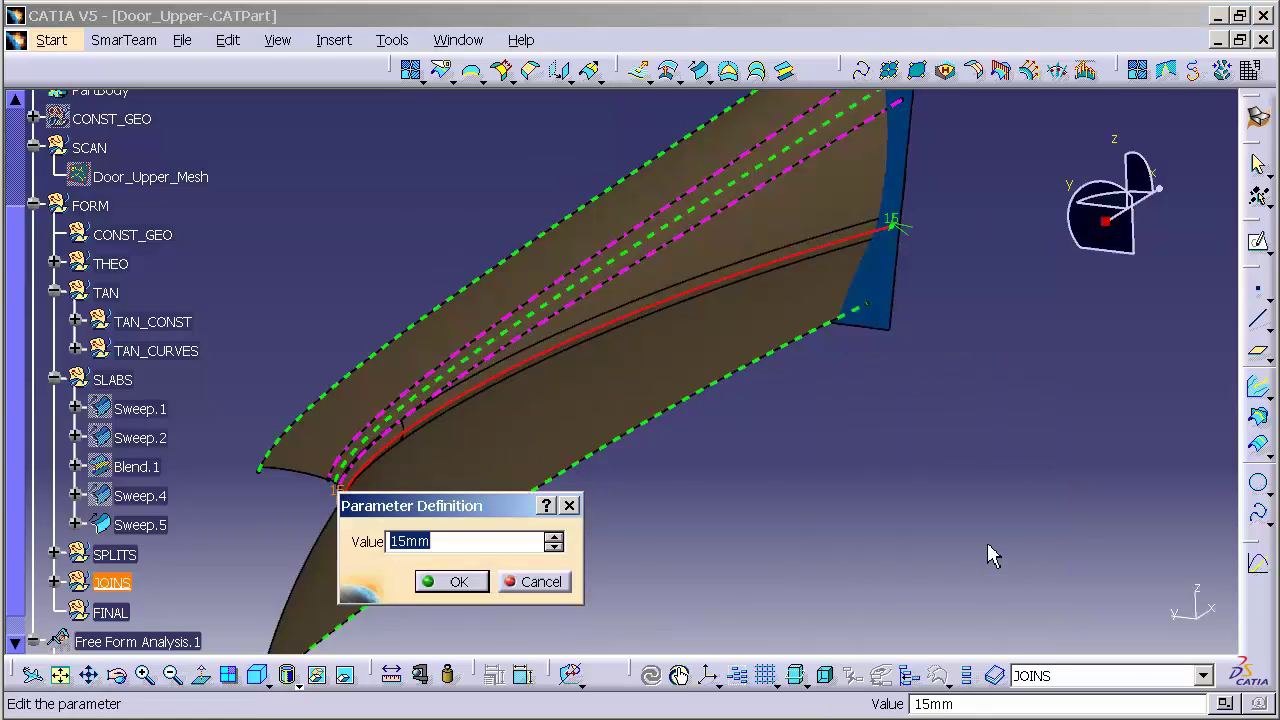
{"action": "type", "text": "5"}
{"action": "key", "text": "Return"}
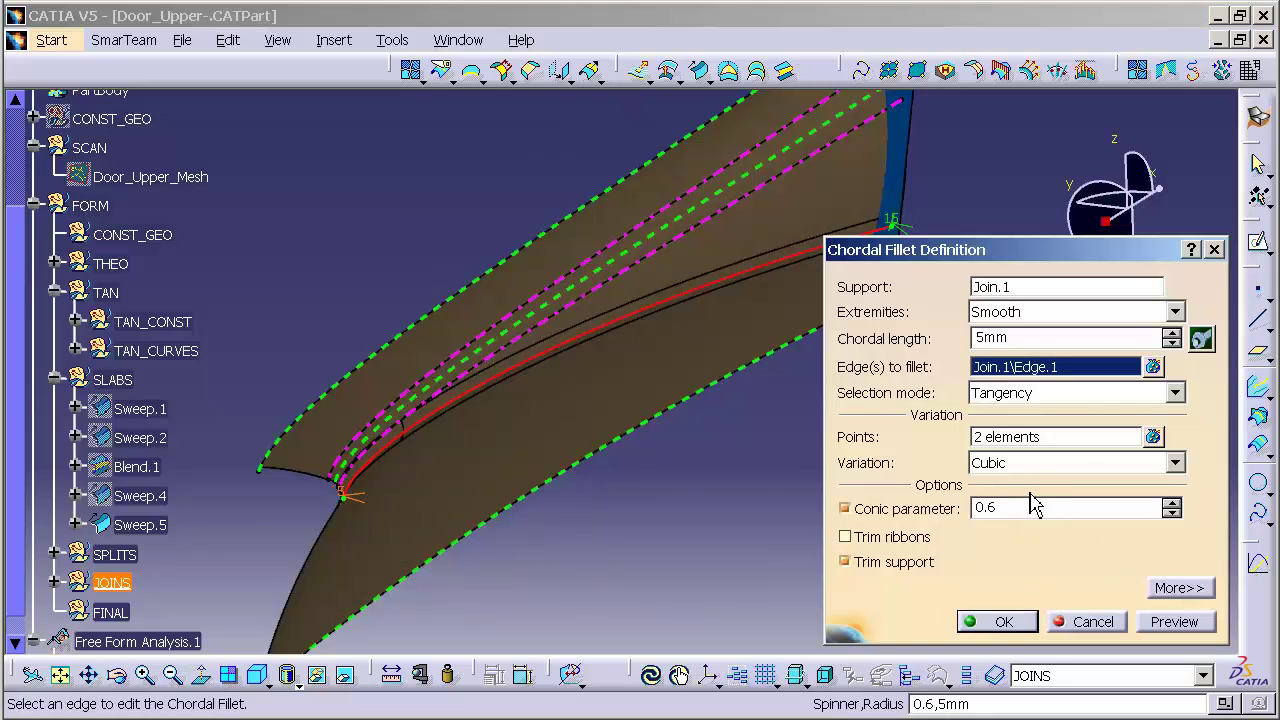
{"action": "left_click", "coordinate": [1032, 462]}
{"action": "left_click", "coordinate": [1005, 505]}
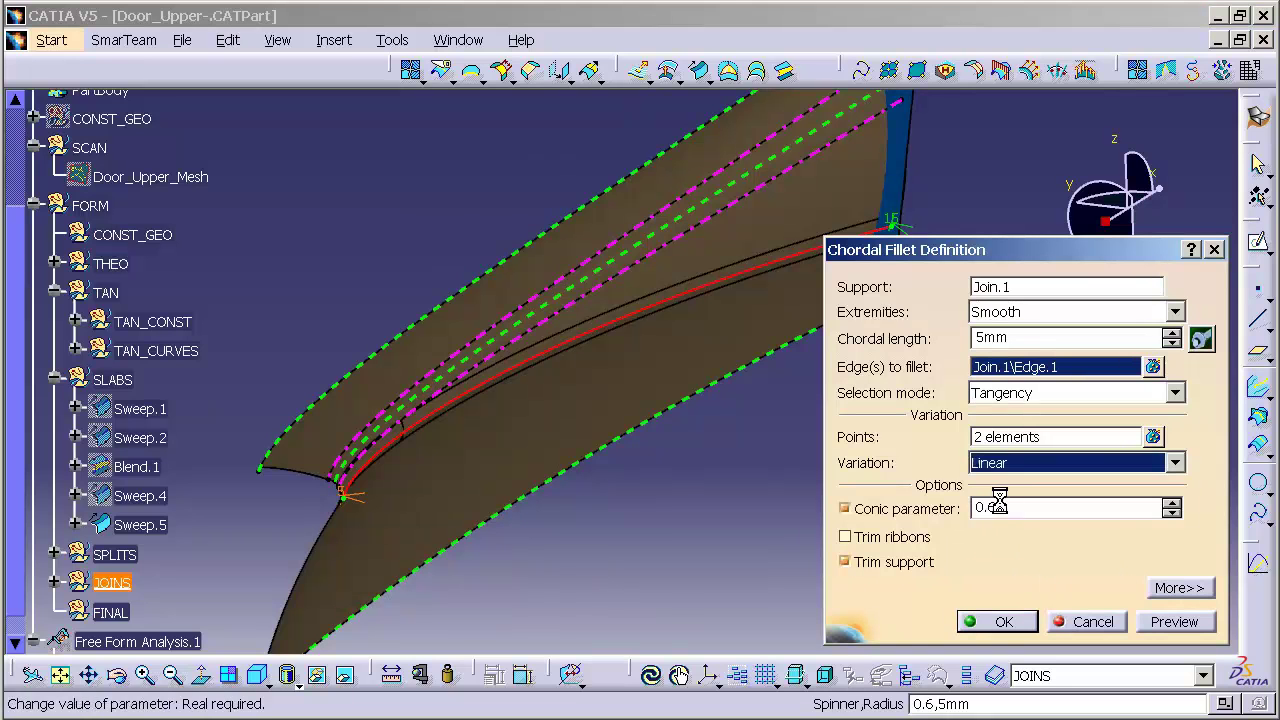
{"action": "left_click", "coordinate": [998, 622]}
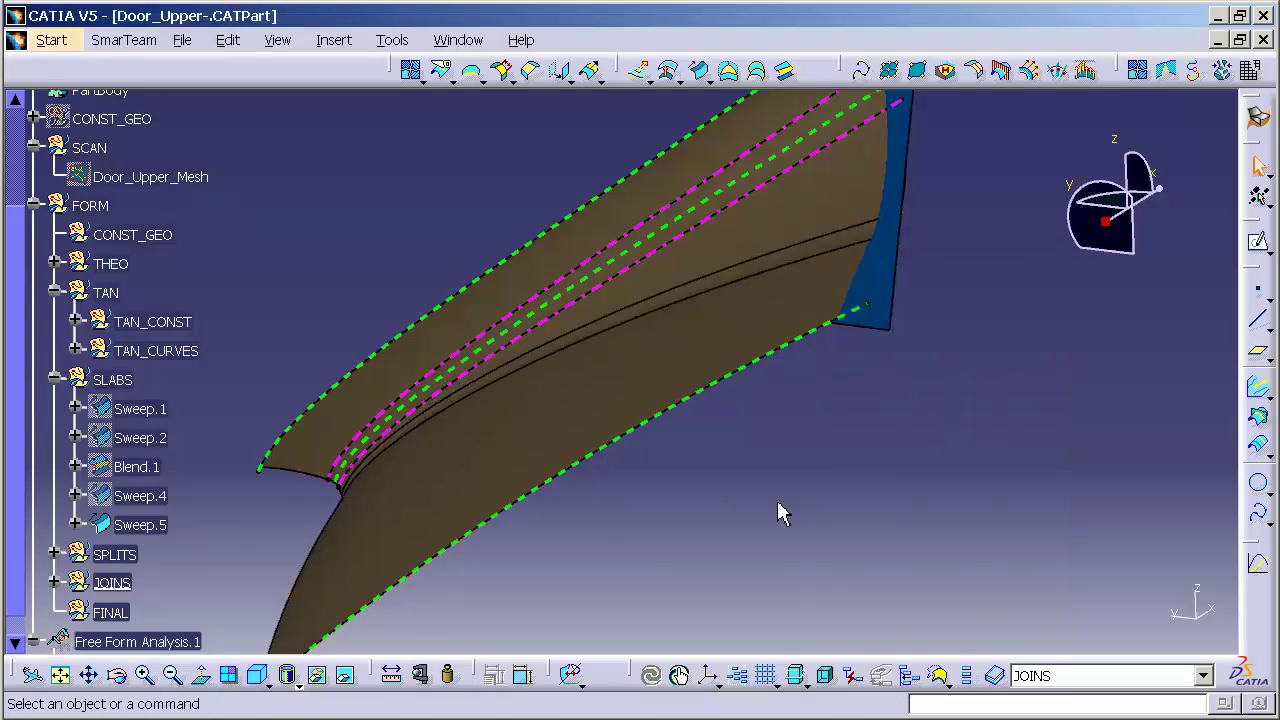
Orbit around the updated fillet to inspect it along its length.
{"action": "middle_click_drag", "start_coordinate": [770, 390], "coordinate": [808, 314]}
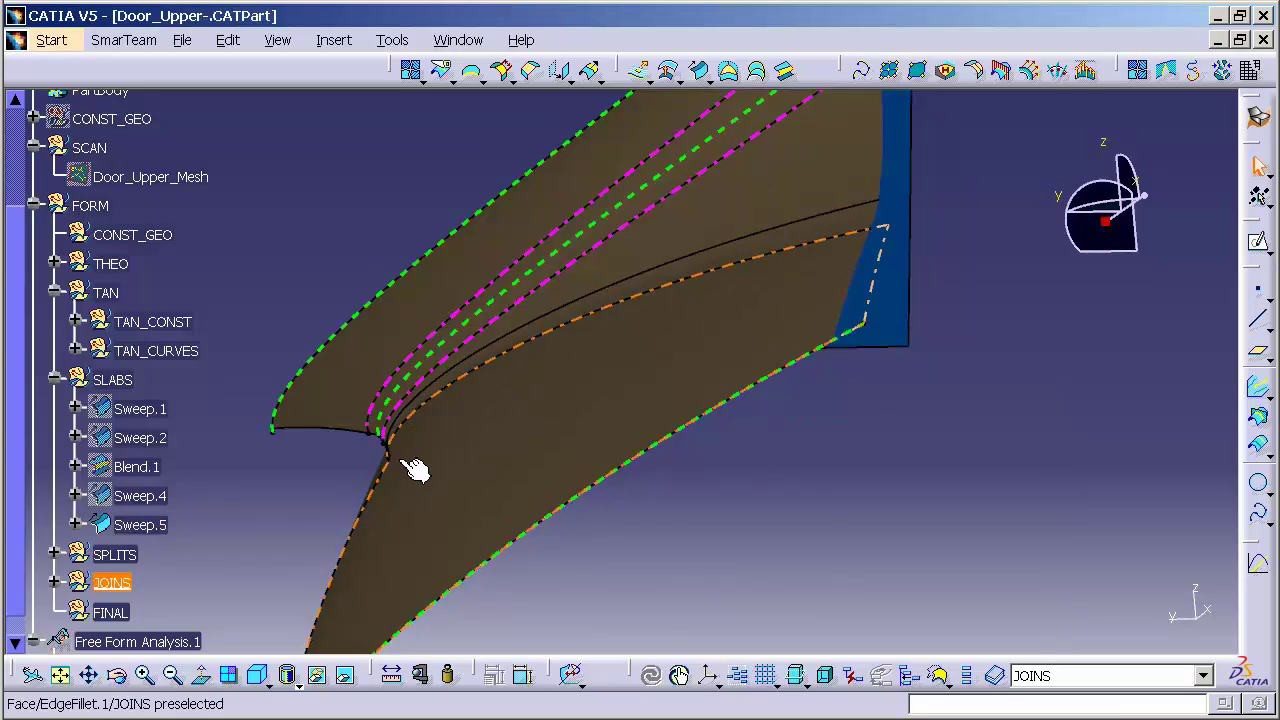
{"action": "mouse_move", "coordinate": [414, 471]}
{"action": "middle_mouse_down"}
{"action": "mouse_move", "coordinate": [449, 429]}
{"action": "mouse_move", "coordinate": [397, 473]}
{"action": "middle_mouse_up"}
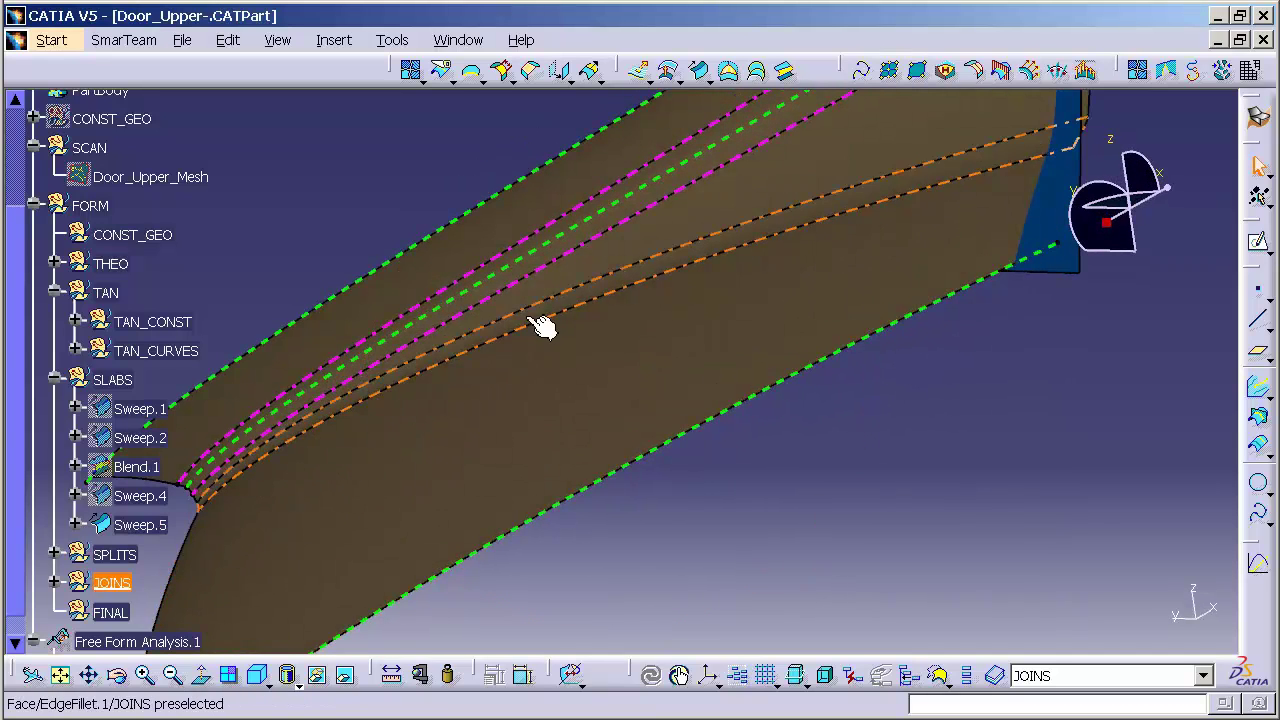
{"action": "middle_click_drag", "start_coordinate": [791, 406], "coordinate": [900, 400]}
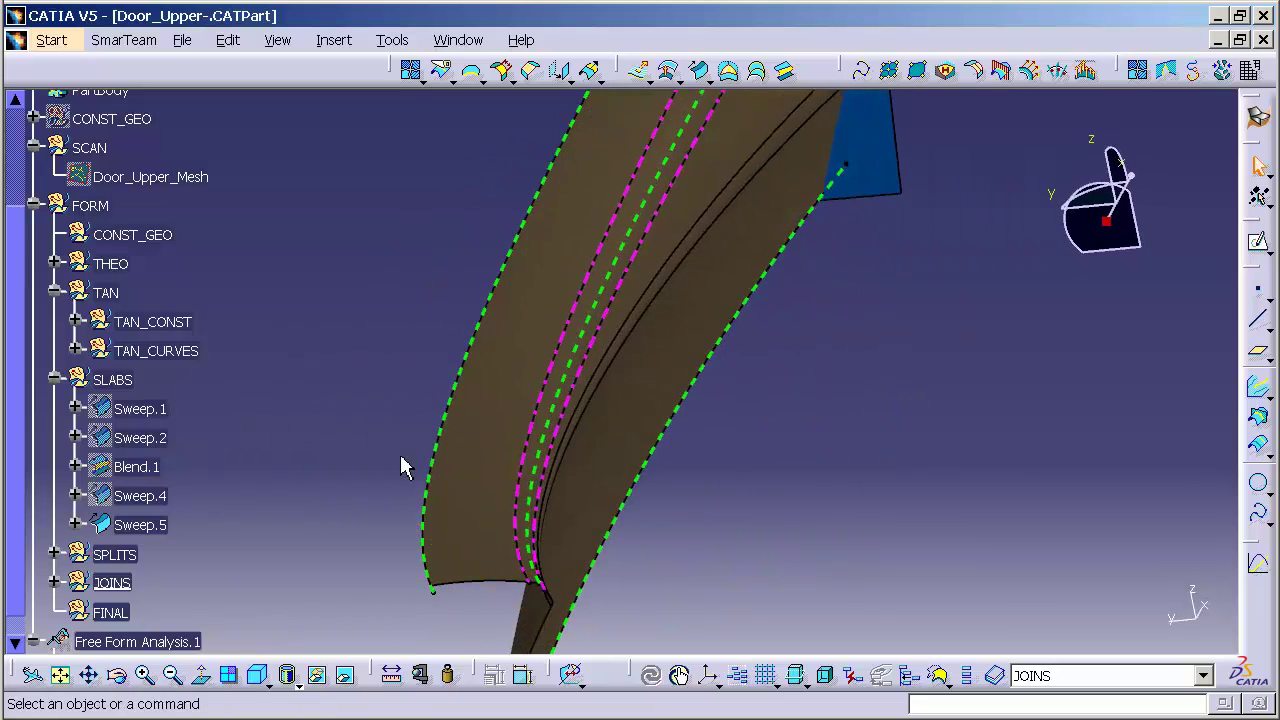
{"action": "mouse_move", "coordinate": [403, 463]}
{"action": "middle_mouse_down"}
{"action": "mouse_move", "coordinate": [423, 457]}
{"action": "mouse_move", "coordinate": [398, 440]}
{"action": "middle_mouse_up"}
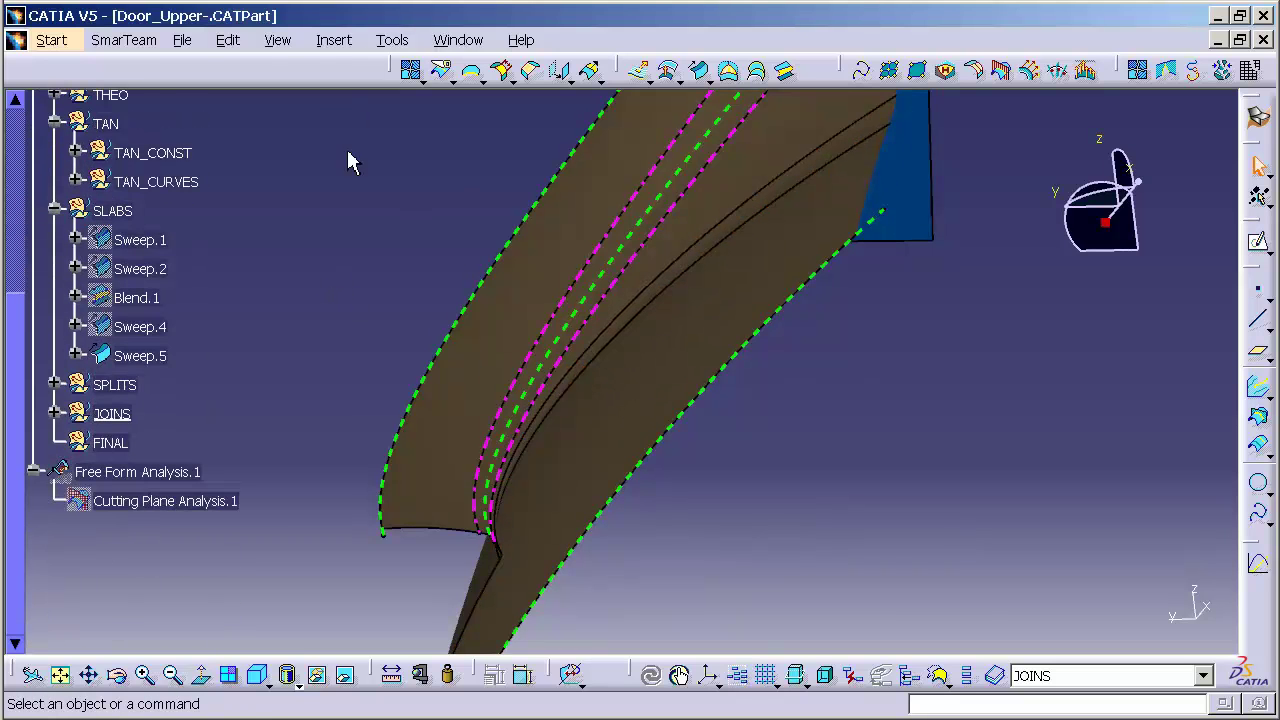
Show Cutting Plane Analysis.1, set EdgeFillet.1 as its element, and zoom onto the sections.
{"action": "right_click", "coordinate": [192, 503]}
{"action": "left_click", "coordinate": [260, 566]}
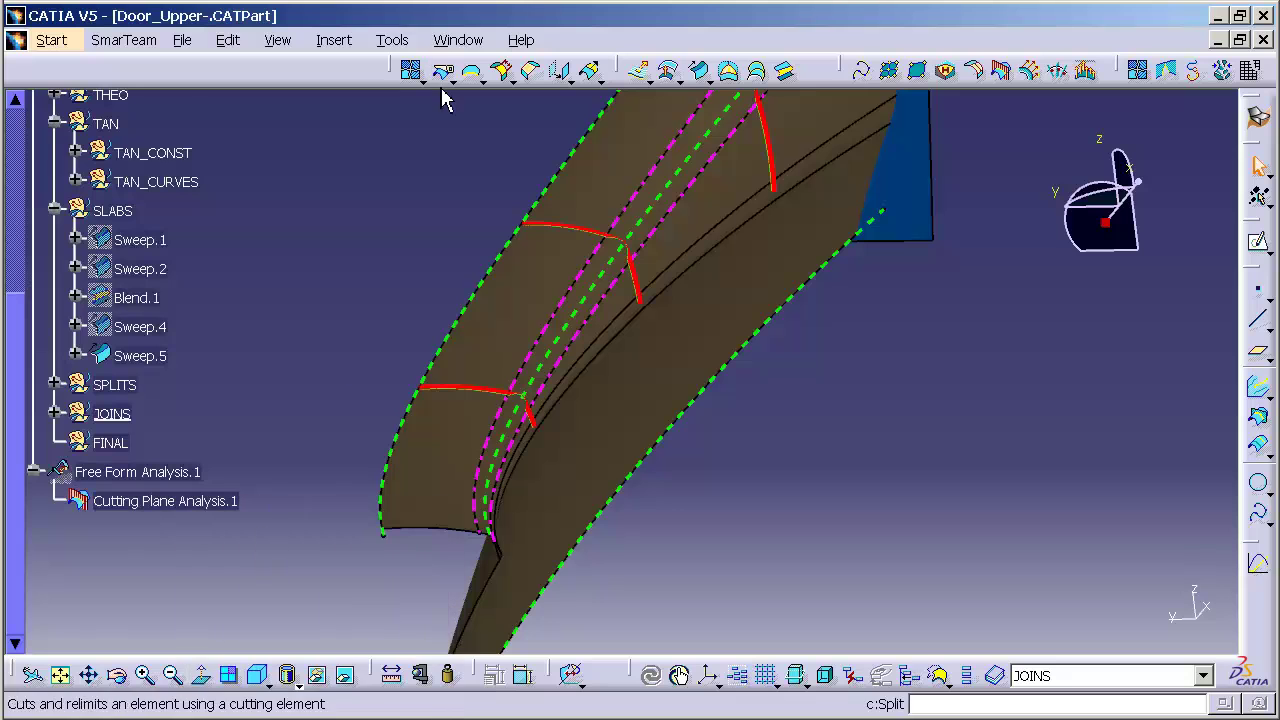
{"action": "double_click", "coordinate": [200, 506]}
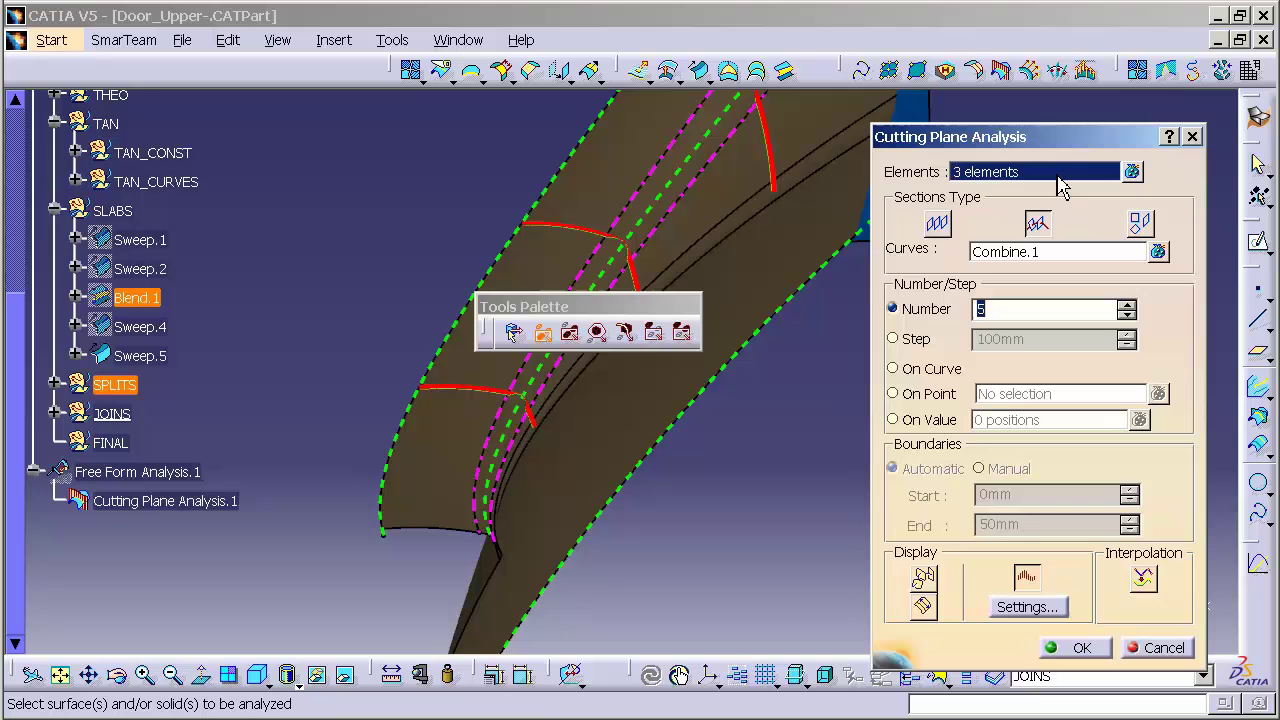
{"action": "left_click", "coordinate": [803, 266]}
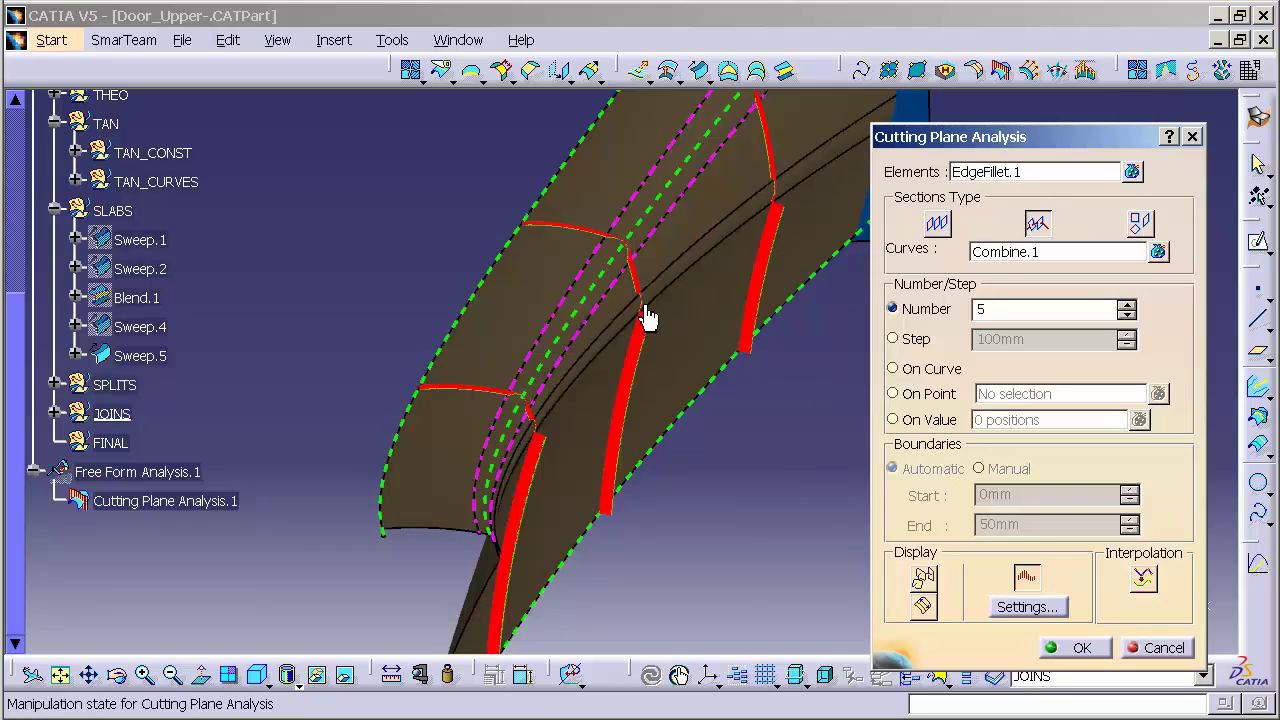
{"action": "middle_click_drag", "start_coordinate": [648, 316], "coordinate": [682, 86]}
{"action": "middle_click_drag", "start_coordinate": [666, 380], "coordinate": [605, 493]}
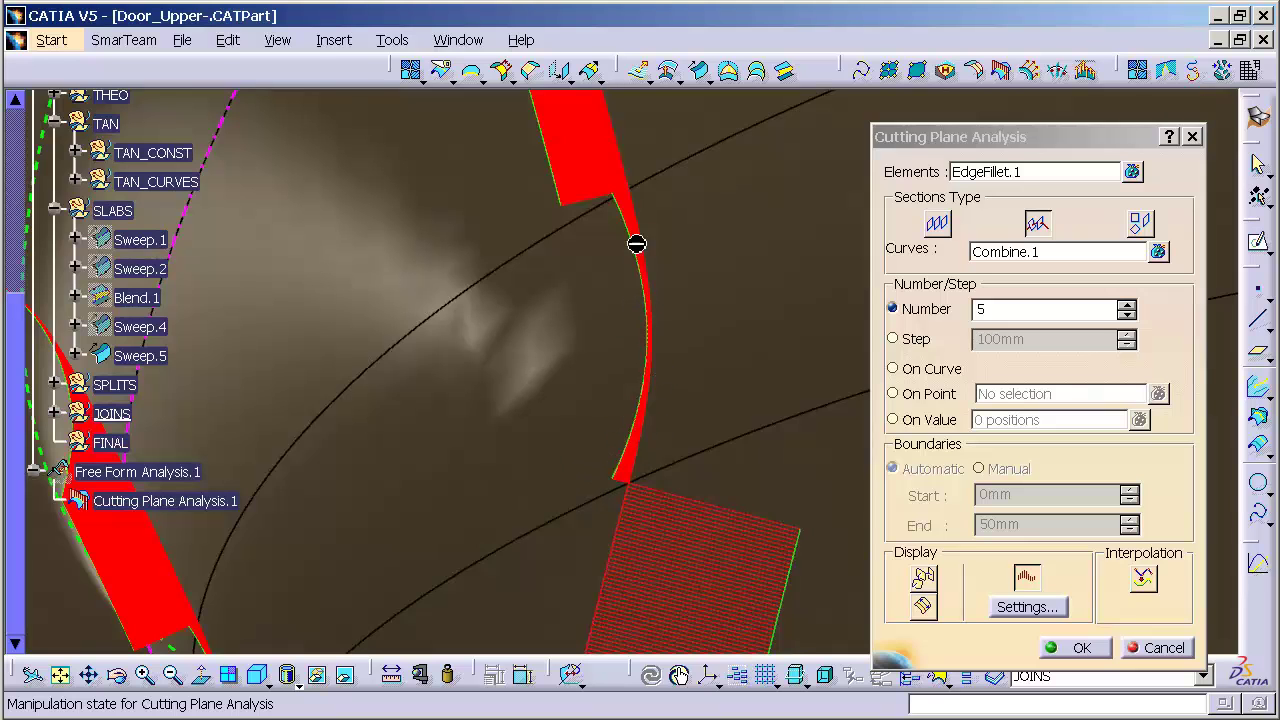
Close the analysis and raise EdgeFillet.1's conic parameter to 0.7, then to 0.75.
{"action": "left_click", "coordinate": [1078, 649]}
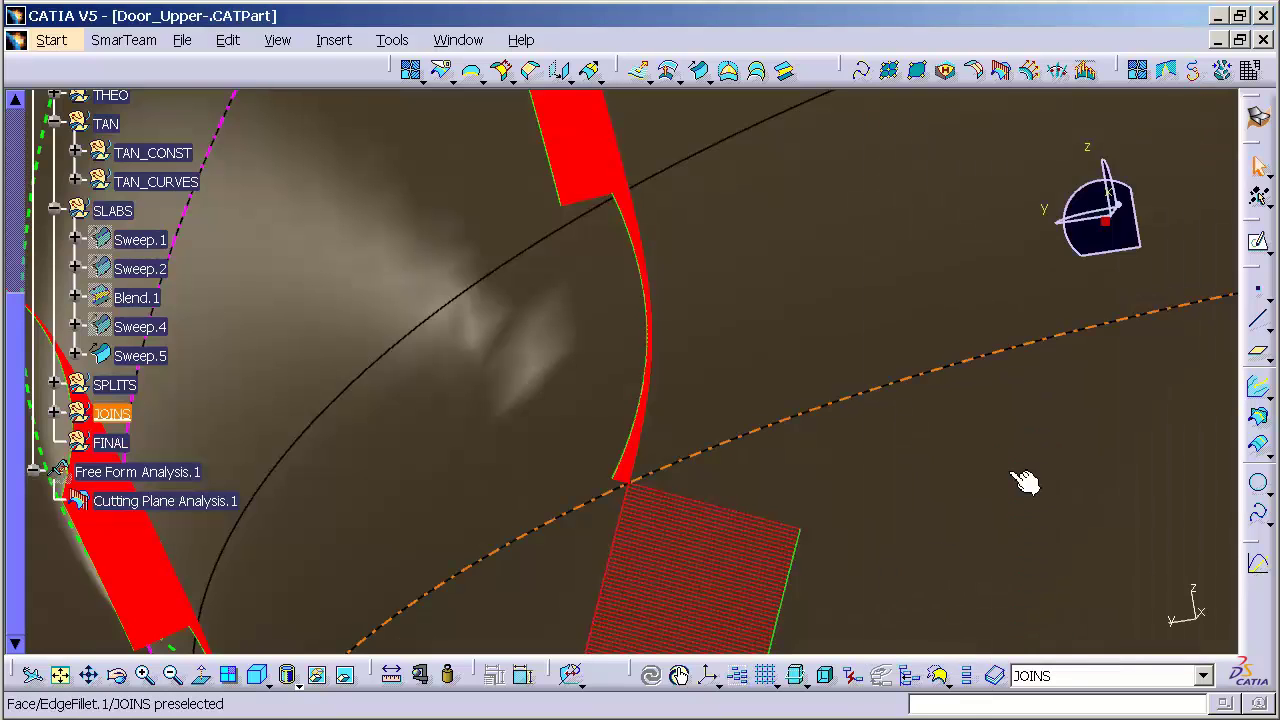
{"action": "double_click", "coordinate": [845, 315]}
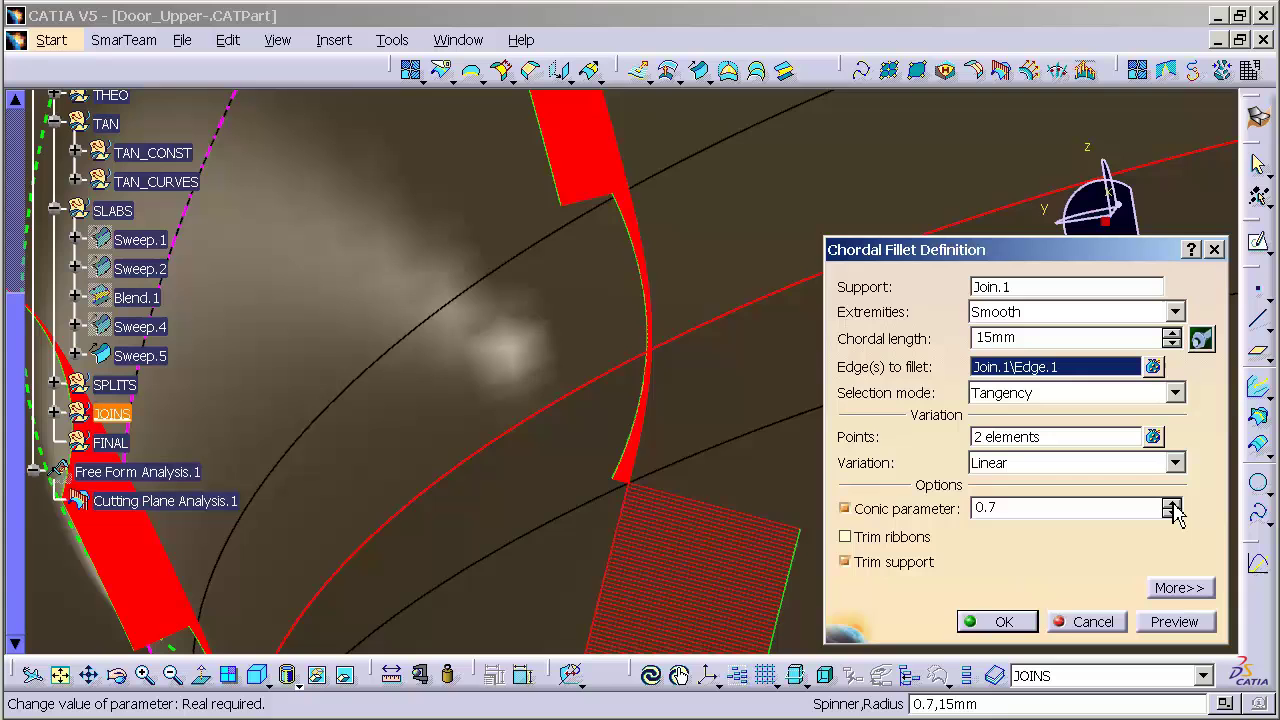
{"action": "left_click", "coordinate": [1003, 622]}
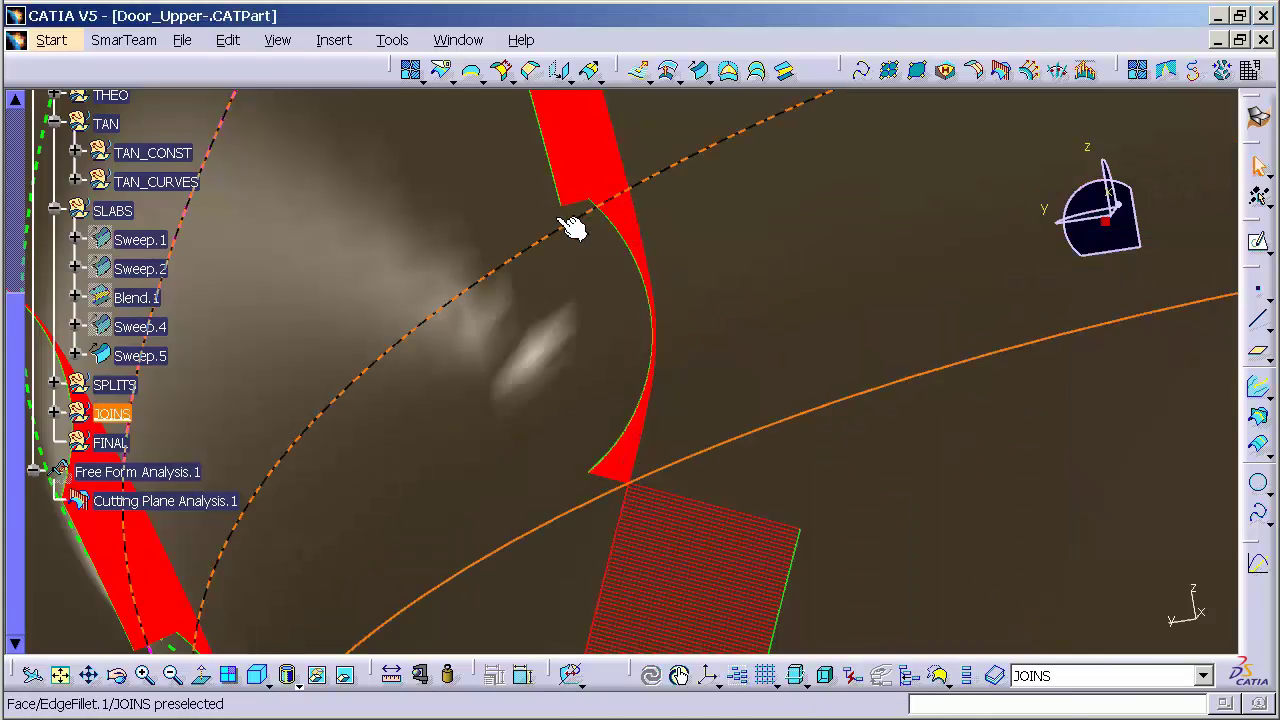
{"action": "double_click", "coordinate": [712, 555]}
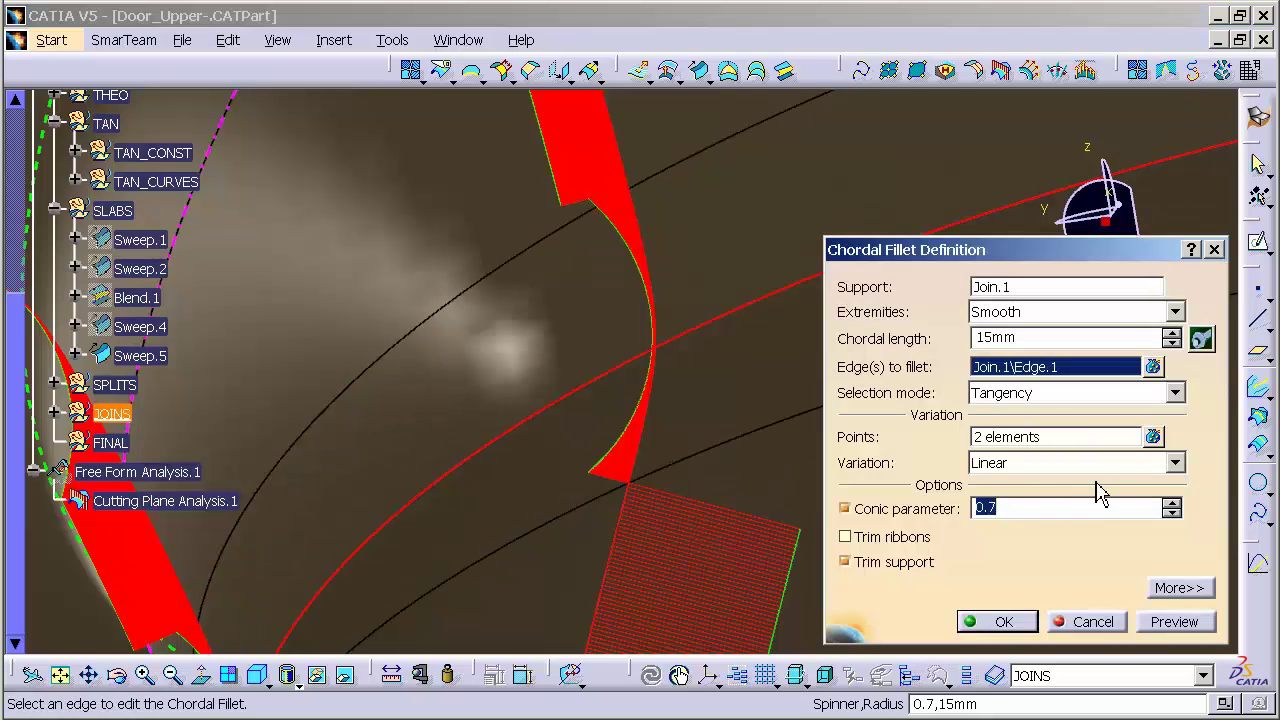
{"action": "type", "text": ".75"}
{"action": "key", "text": "Return"}
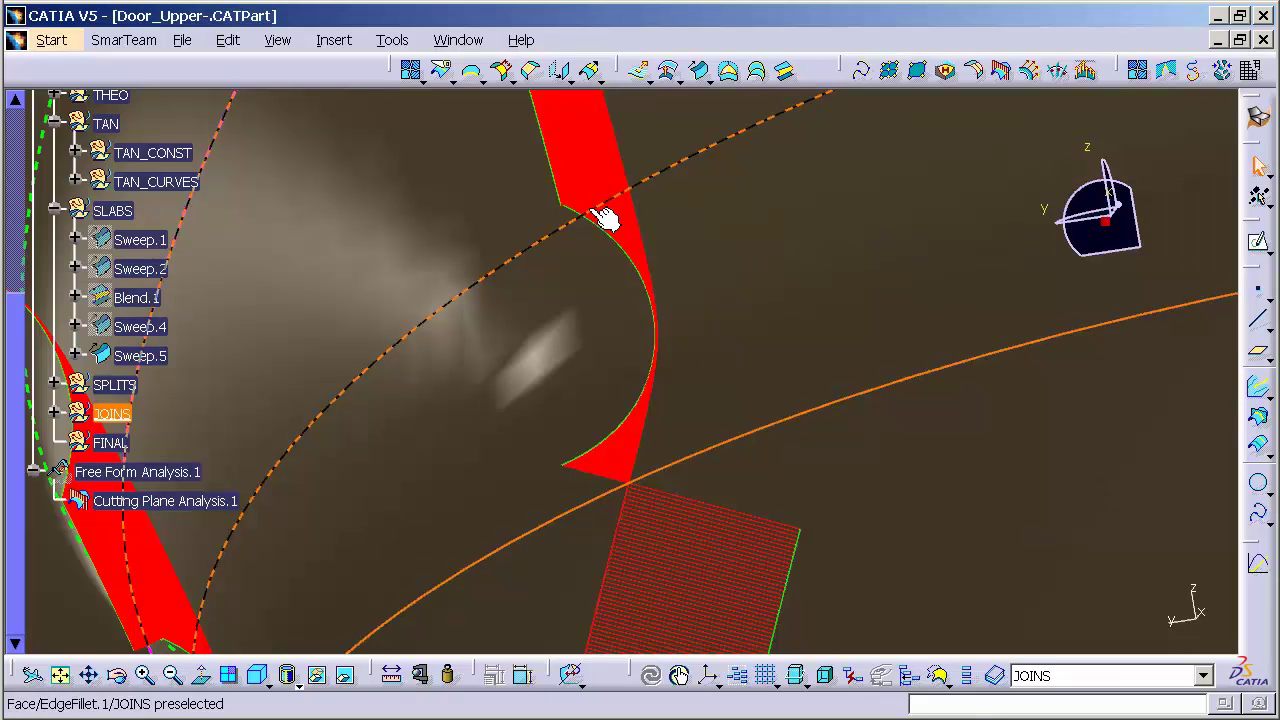
{"action": "middle_click_drag", "start_coordinate": [586, 286], "coordinate": [709, 22]}
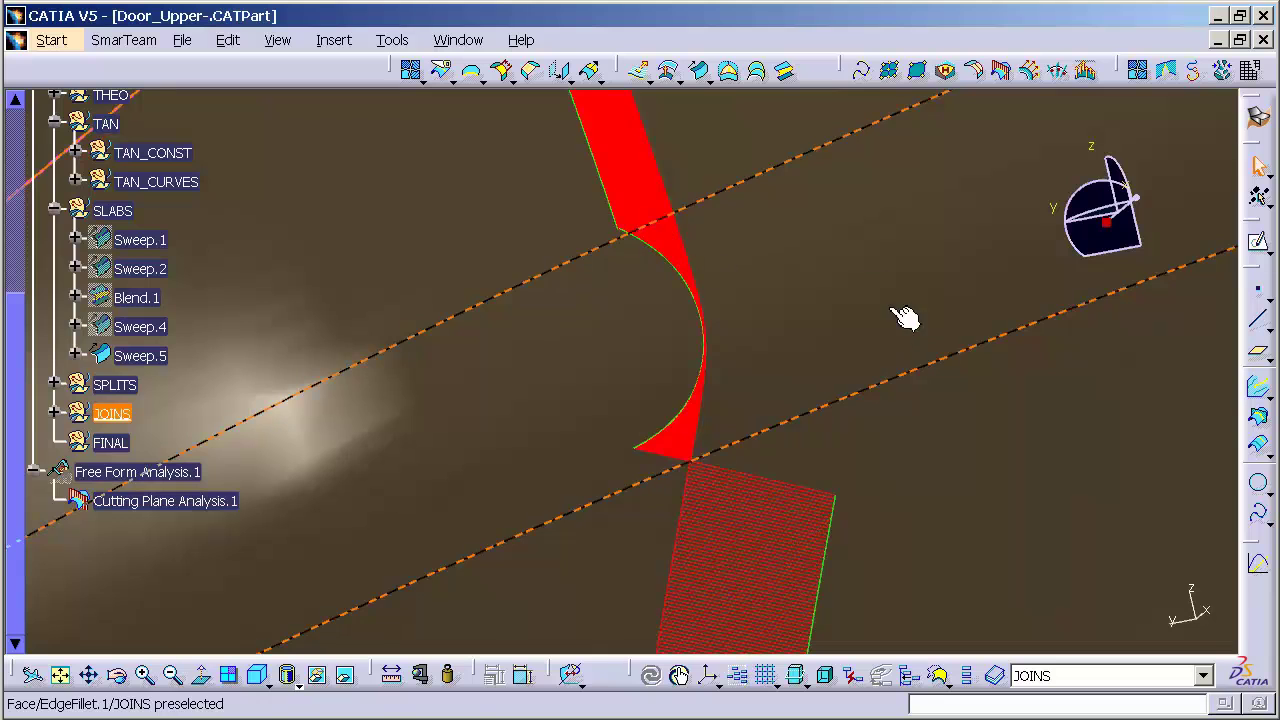
{"action": "middle_click_drag", "start_coordinate": [845, 268], "coordinate": [879, 423]}
{"action": "middle_click_drag", "start_coordinate": [877, 331], "coordinate": [694, 386]}
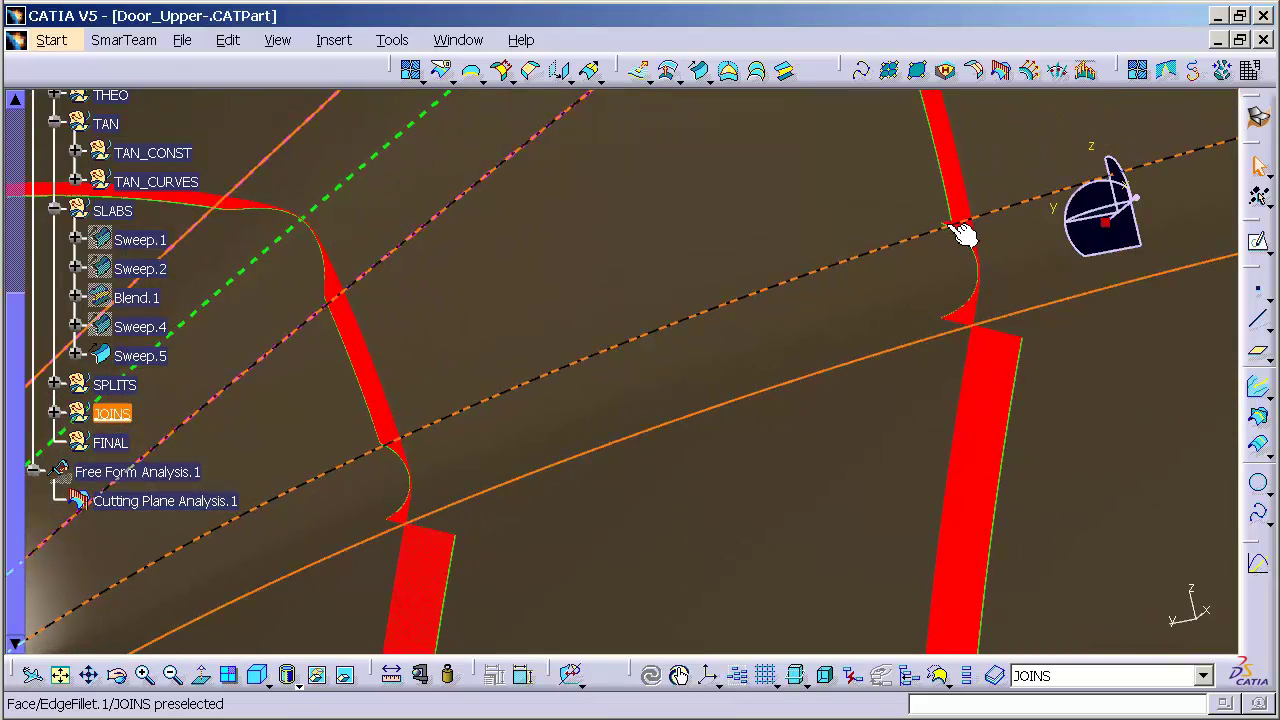
{"action": "middle_click_drag", "start_coordinate": [960, 214], "coordinate": [957, 306]}
{"action": "middle_click_drag", "start_coordinate": [512, 408], "coordinate": [663, 306]}
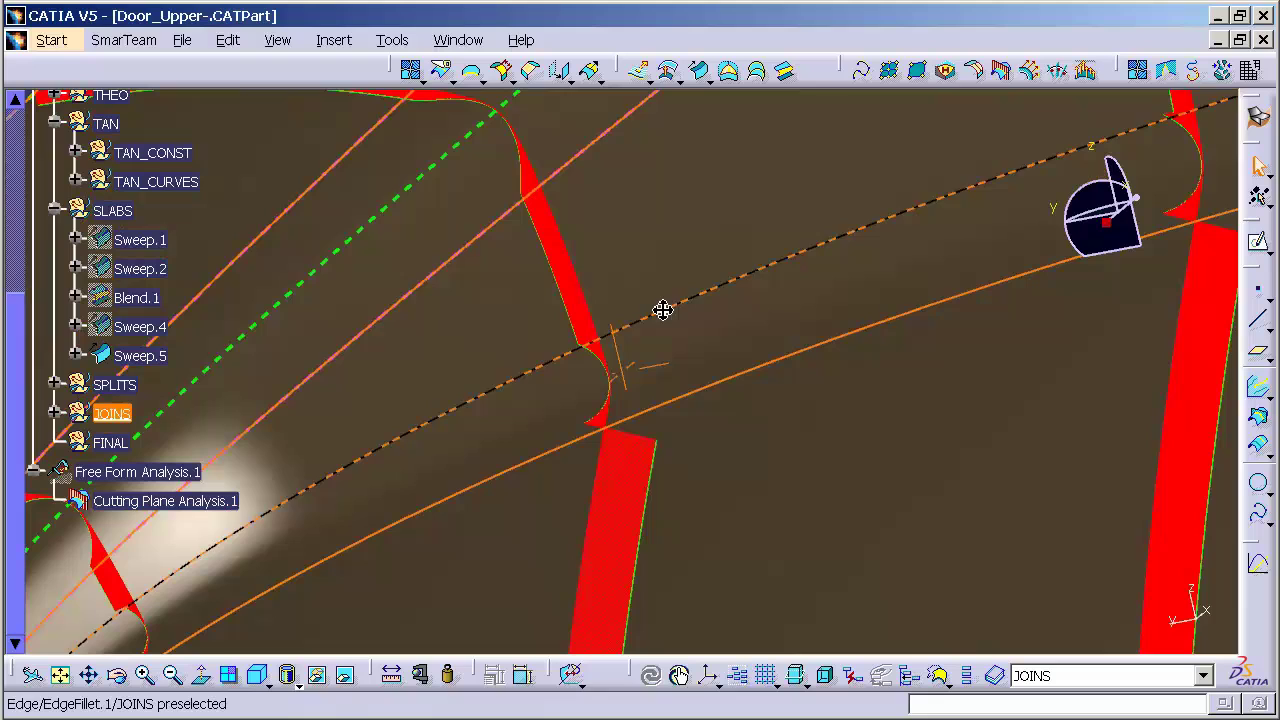
{"action": "middle_click_drag", "start_coordinate": [383, 412], "coordinate": [549, 300]}
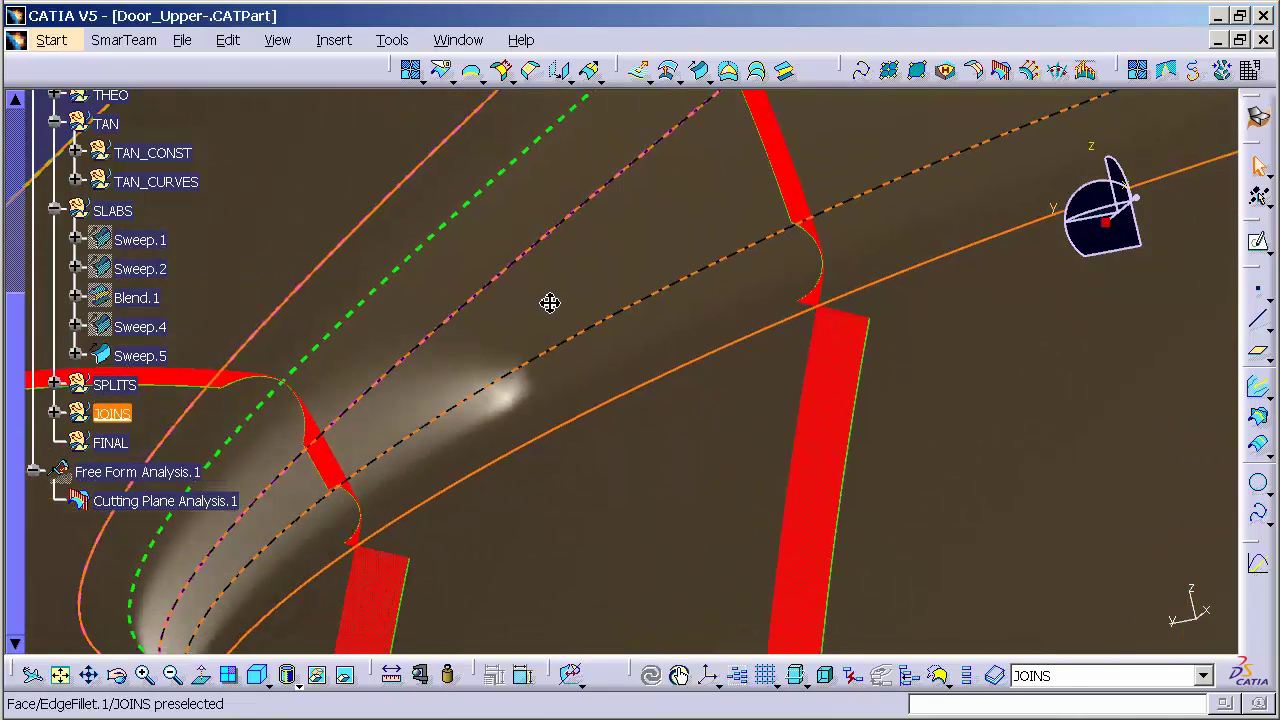
{"action": "middle_click_drag", "start_coordinate": [350, 490], "coordinate": [565, 323]}
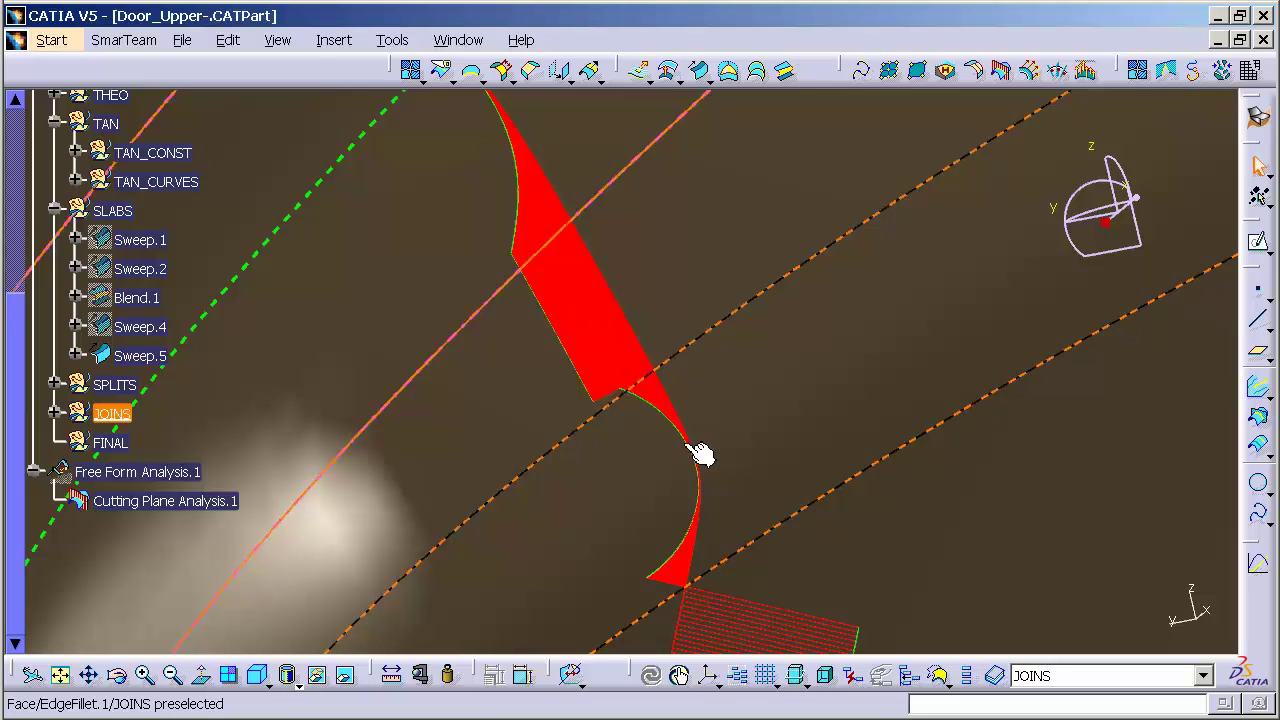
{"action": "middle_click_drag", "start_coordinate": [791, 283], "coordinate": [440, 500]}
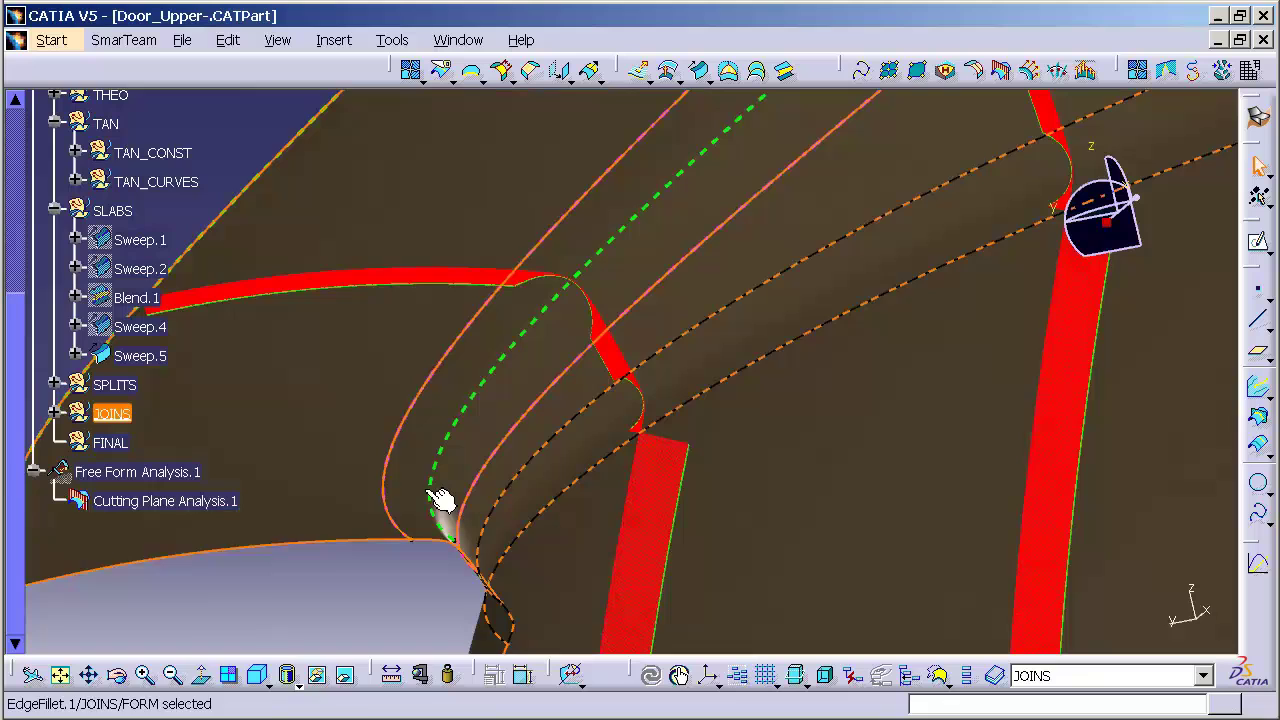
{"action": "right_click", "coordinate": [176, 516]}
Hide the cutting-plane sections and orbit to the back edge beside Sweep.5.
{"action": "left_click", "coordinate": [290, 570]}
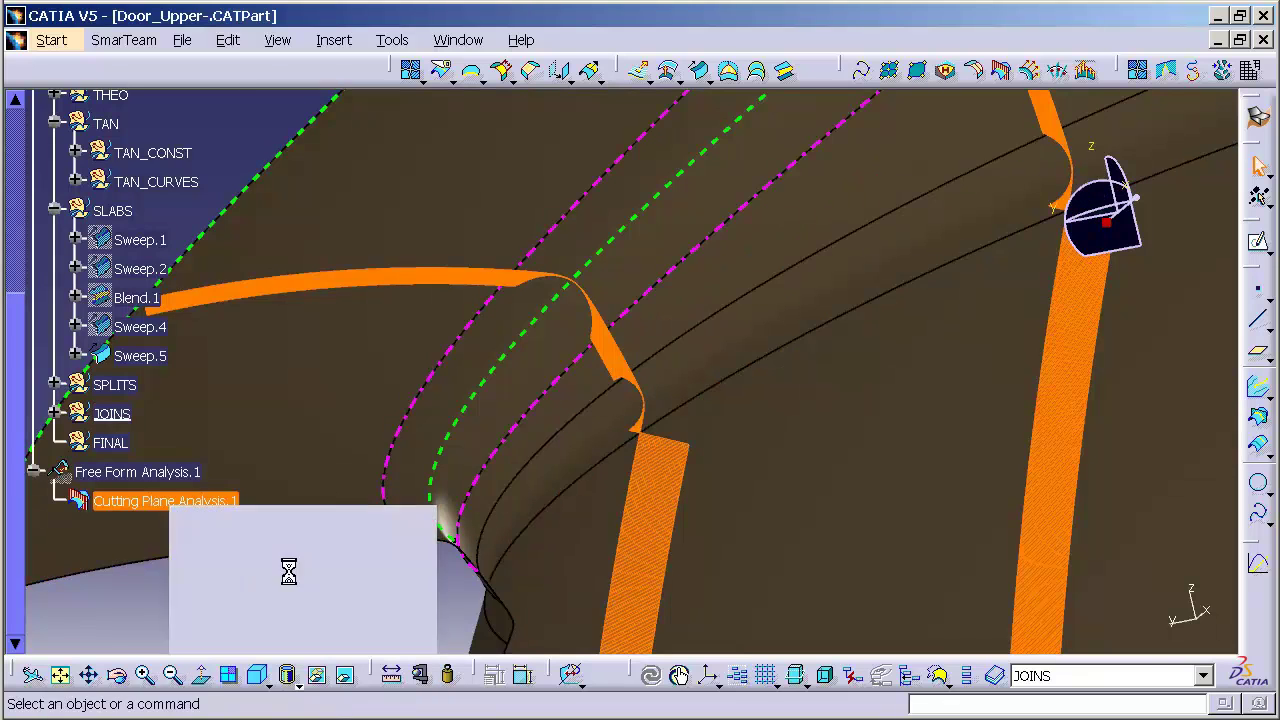
{"action": "middle_click_drag", "start_coordinate": [1048, 329], "coordinate": [700, 460]}
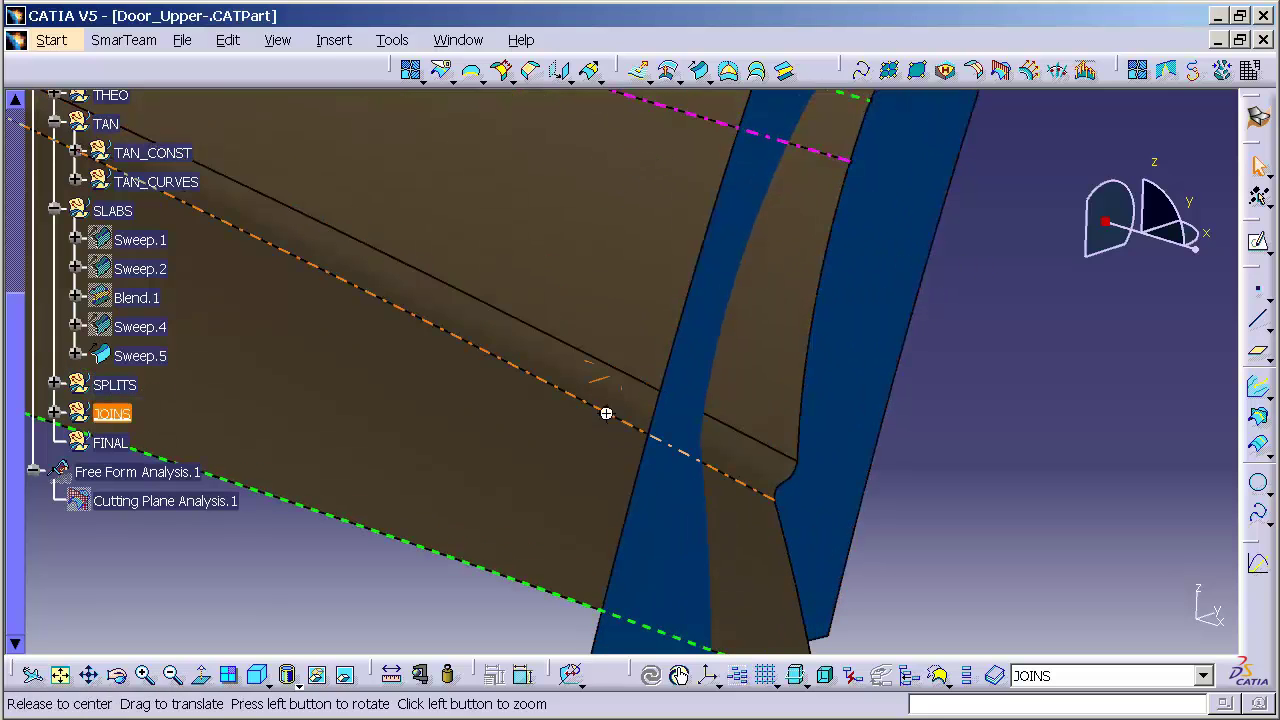
{"action": "middle_click_drag", "start_coordinate": [606, 411], "coordinate": [686, 463]}
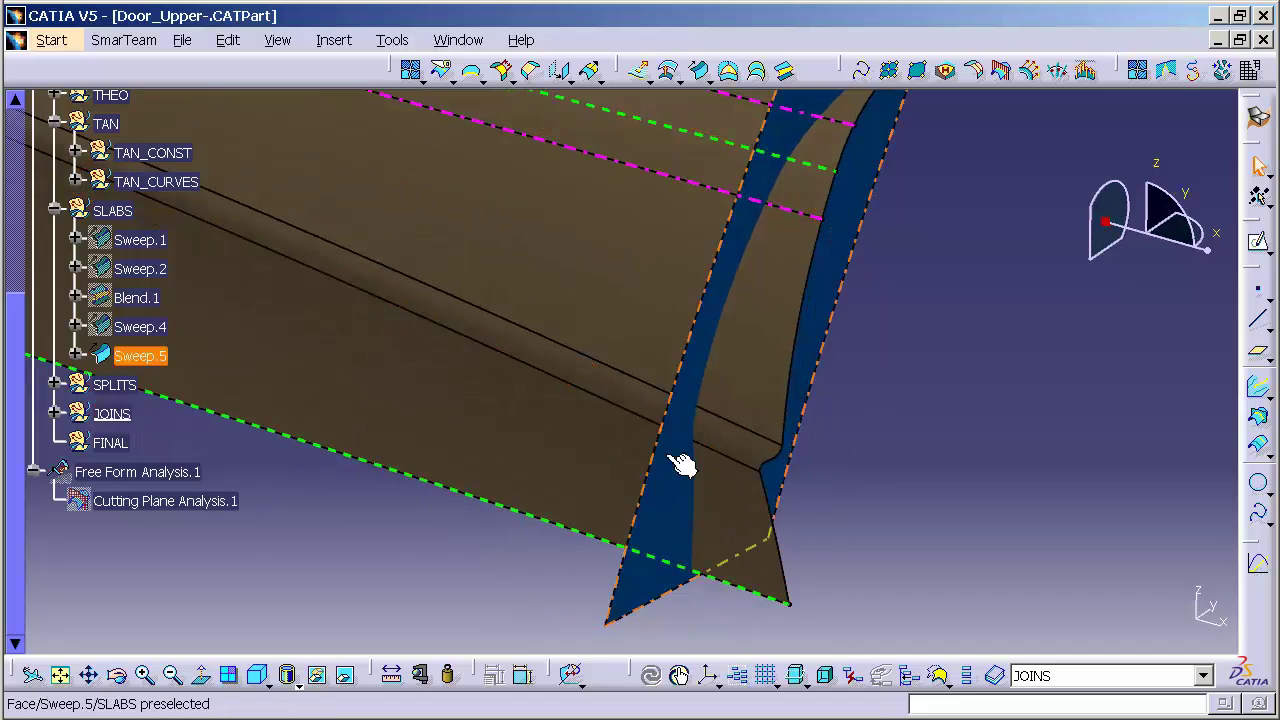
{"action": "middle_click_drag", "start_coordinate": [894, 423], "coordinate": [825, 407]}
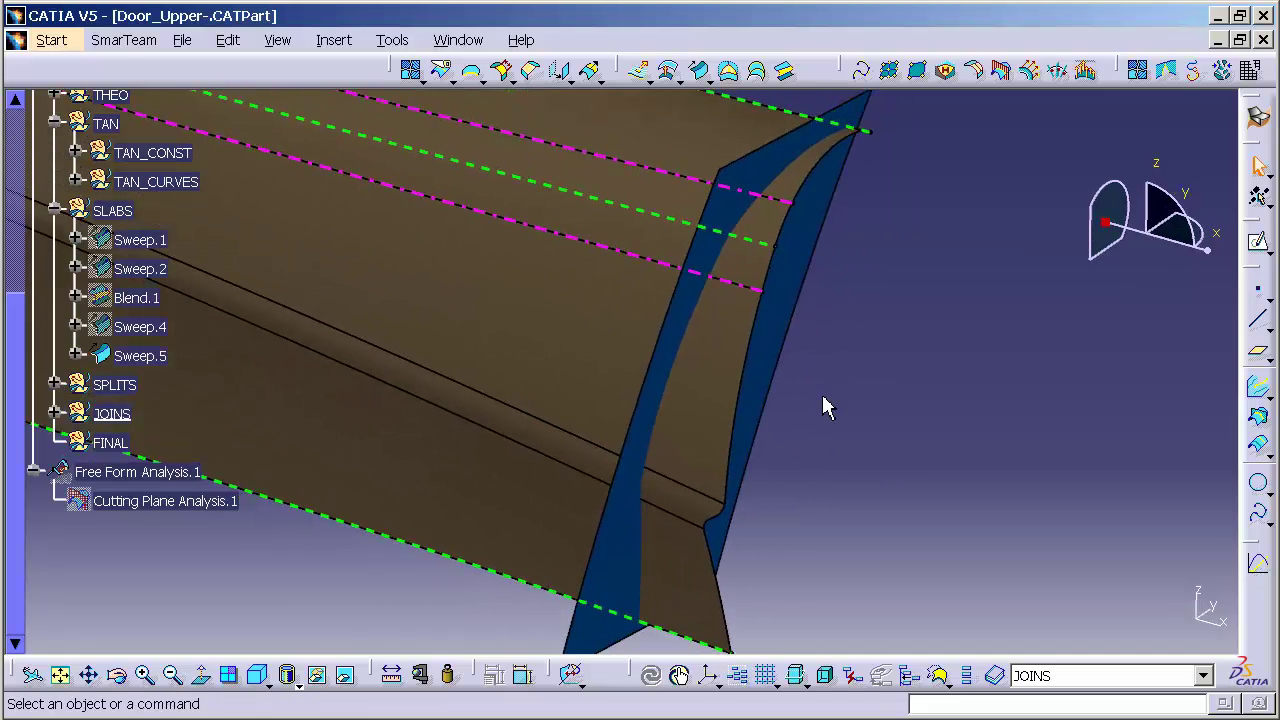
Start a shape fillet with EdgeFillet.1 and Sweep.5 as its two supports.
{"action": "left_click", "coordinate": [535, 74]}
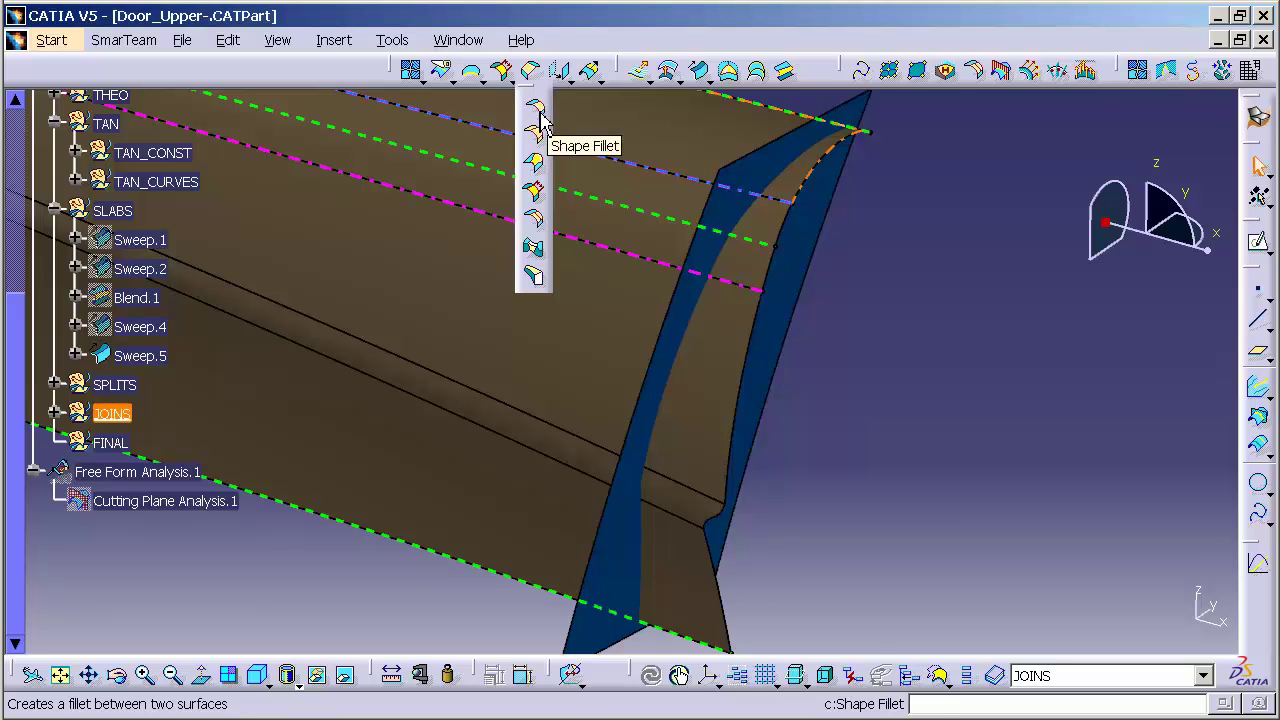
{"action": "left_click", "coordinate": [540, 118]}
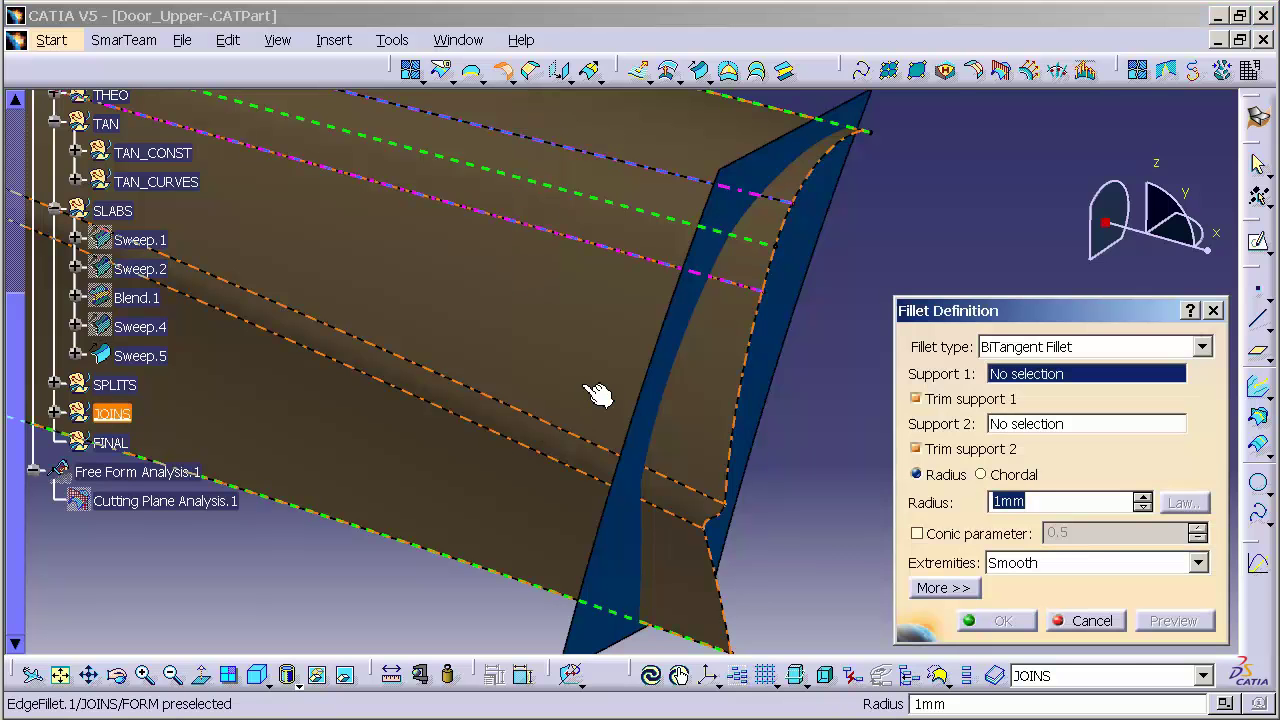
{"action": "left_click", "coordinate": [590, 388]}
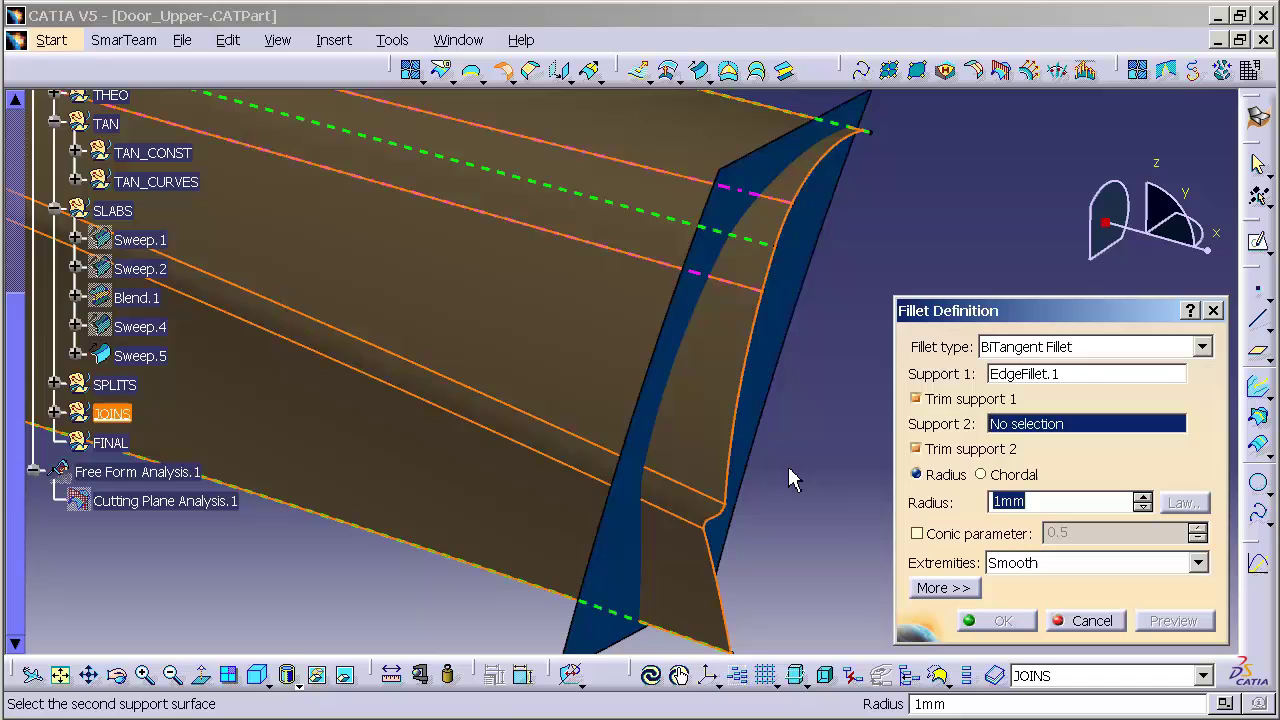
{"action": "left_click", "coordinate": [777, 336]}
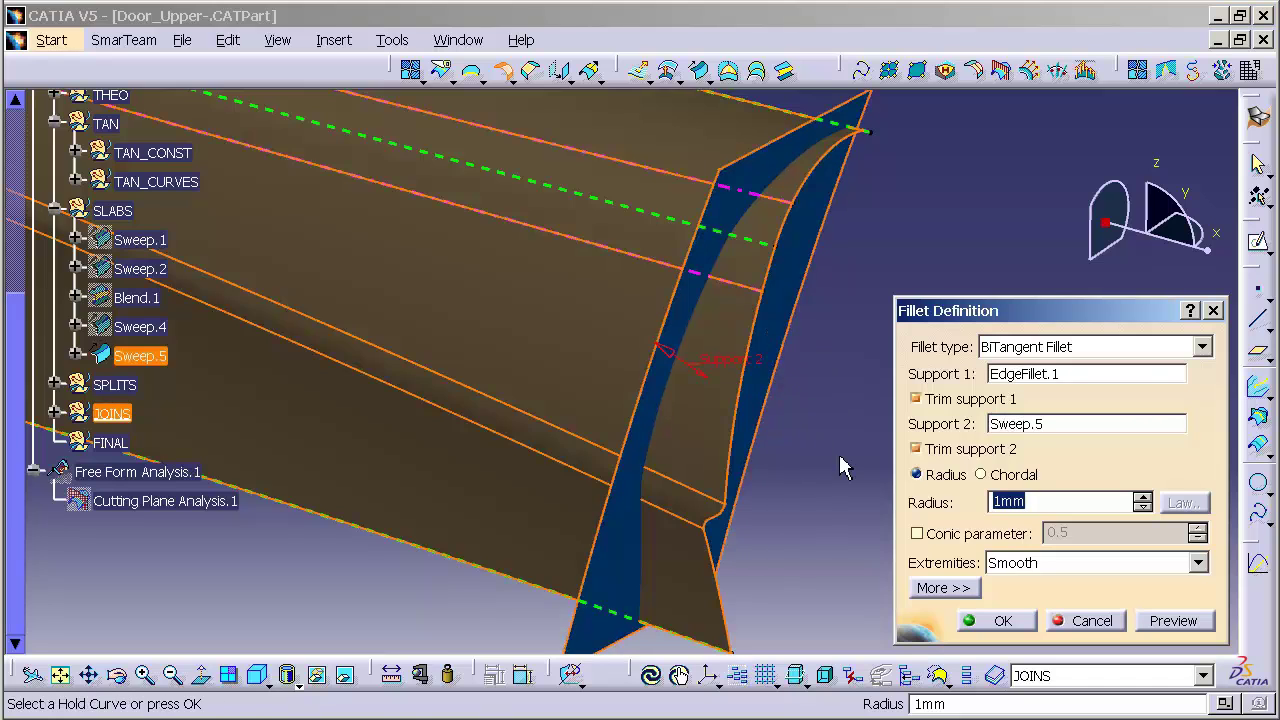
{"action": "middle_click_drag", "start_coordinate": [840, 467], "coordinate": [646, 451]}
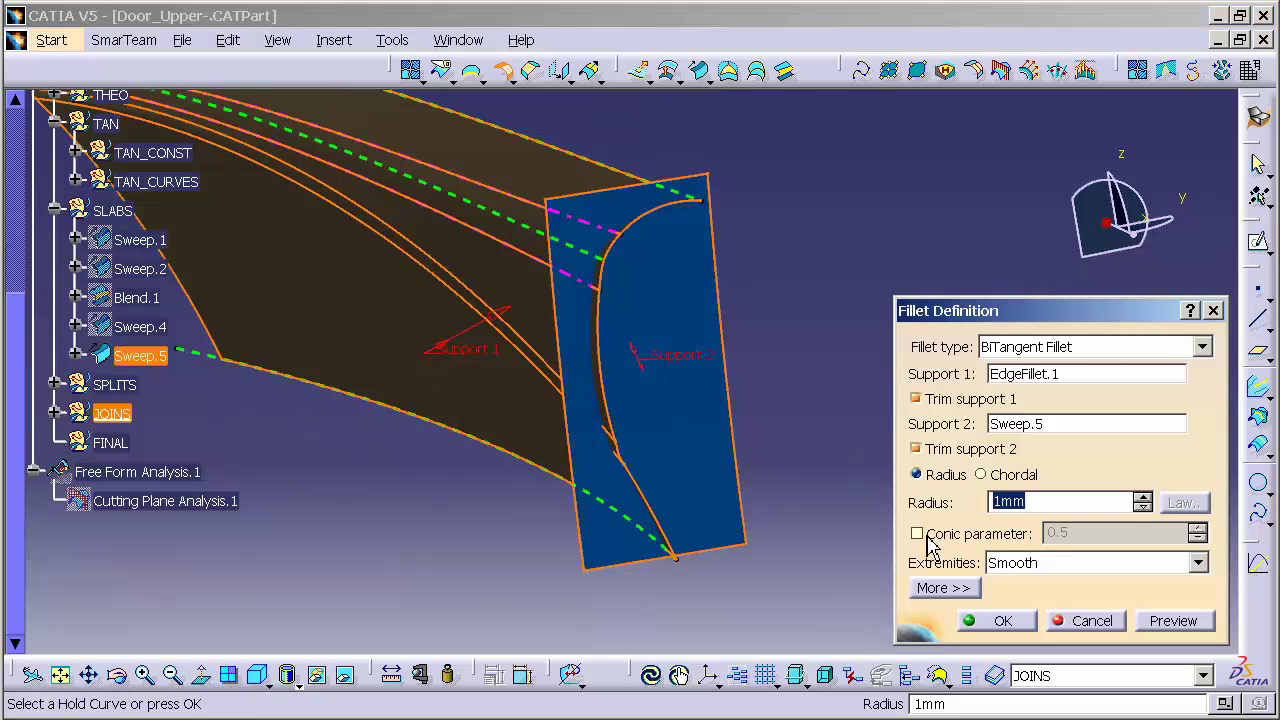
Make it a chordal conic fillet, length 5mm, conic parameter 0.6, then preview and create it.
{"action": "left_click", "coordinate": [1004, 474]}
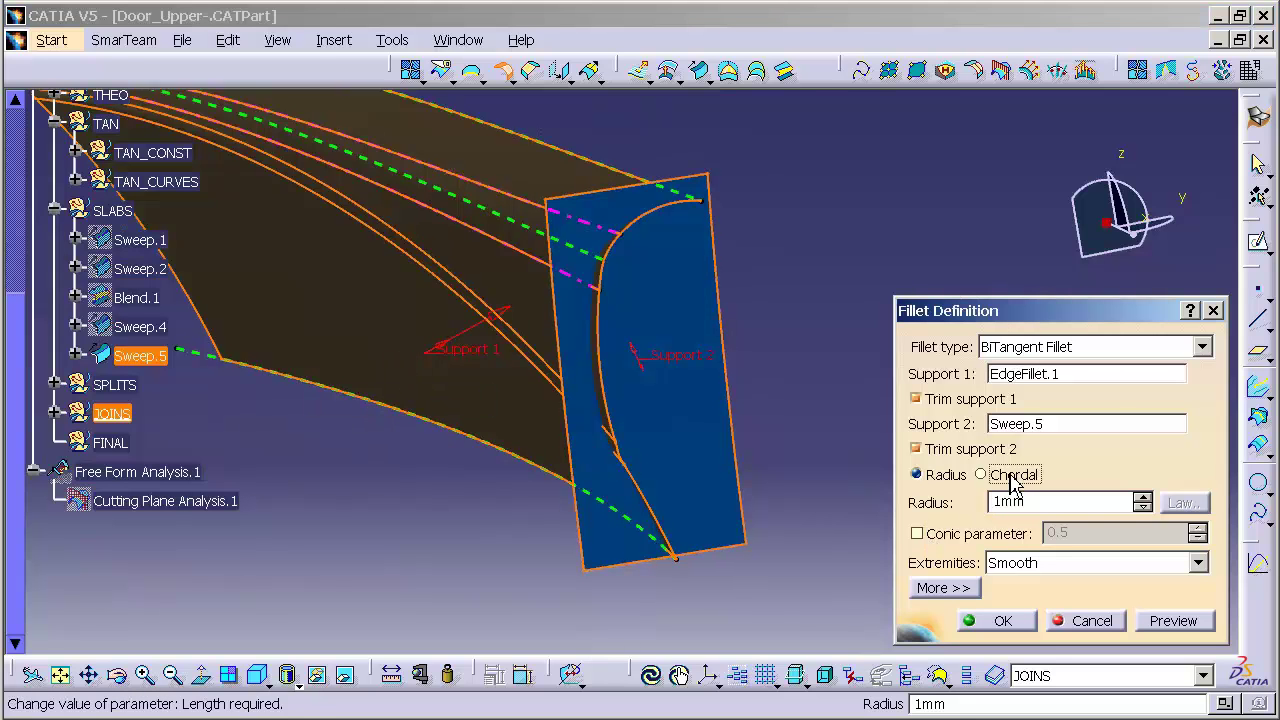
{"action": "left_click", "coordinate": [922, 537]}
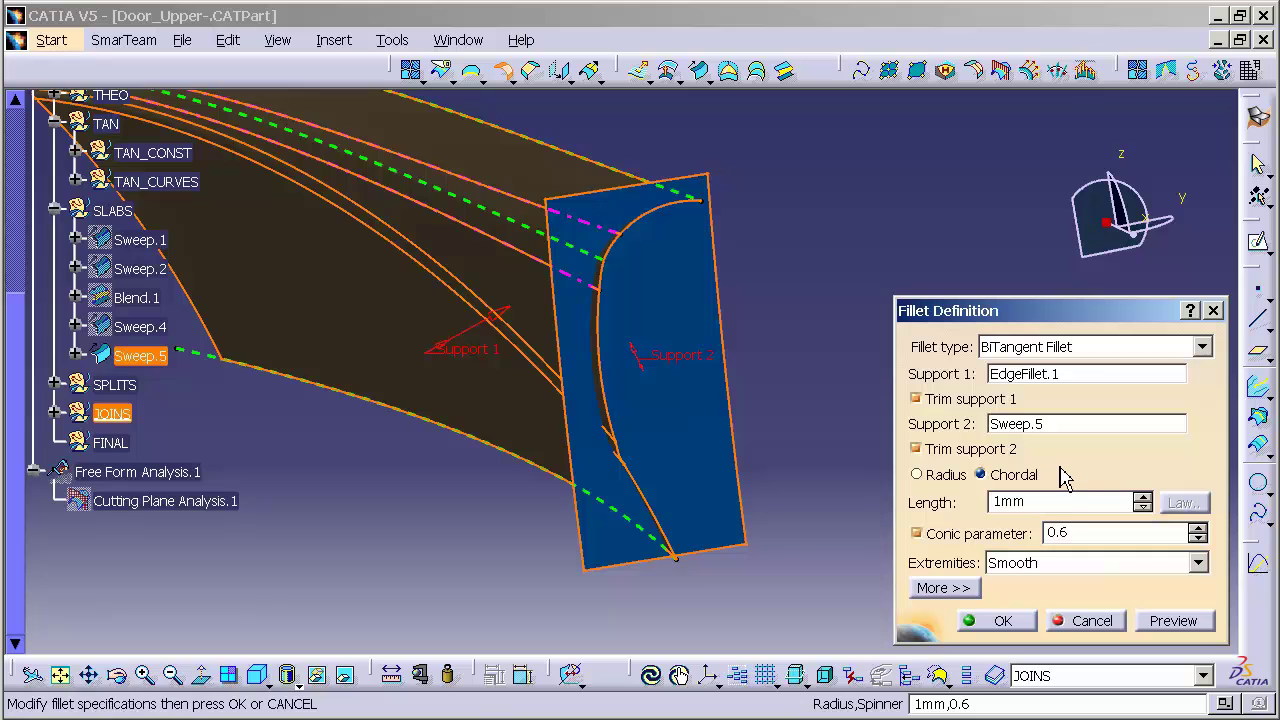
{"action": "left_click", "coordinate": [1038, 503]}
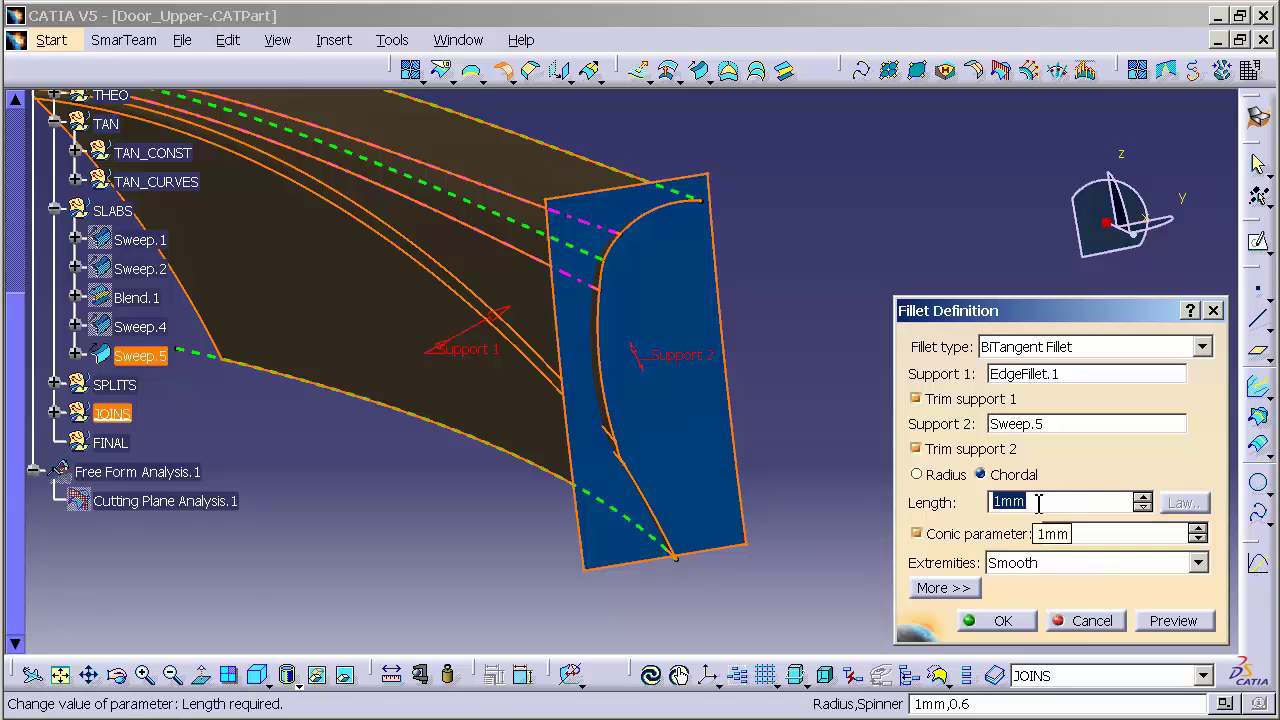
{"action": "type", "text": "5"}
{"action": "key", "text": "Return"}
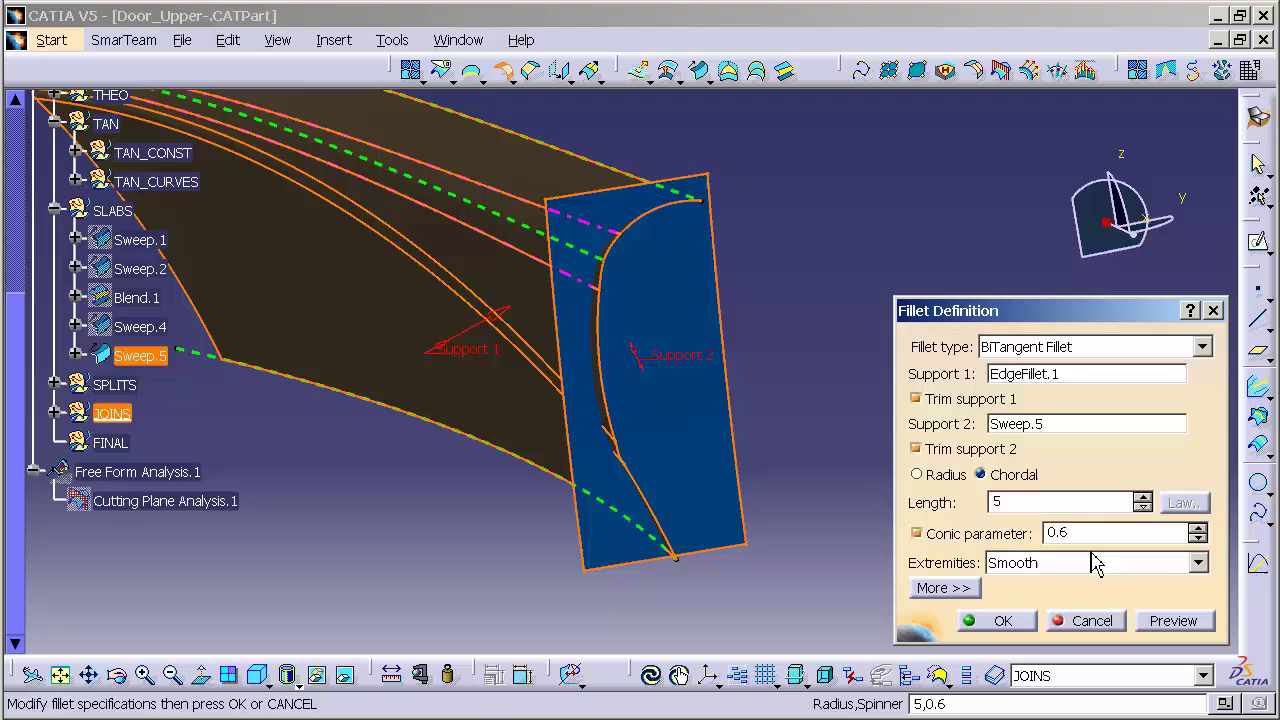
{"action": "left_click", "coordinate": [1165, 621]}
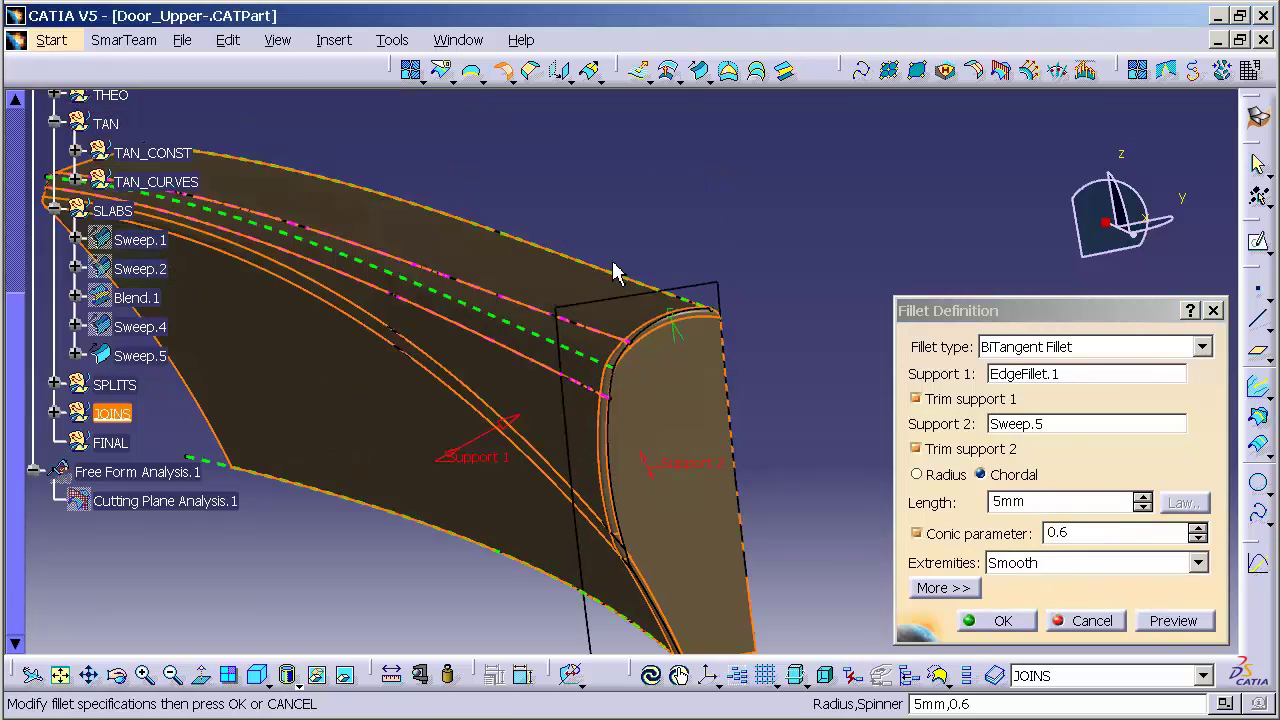
{"action": "middle_click_drag", "start_coordinate": [585, 316], "coordinate": [686, 503]}
{"action": "middle_click_drag", "start_coordinate": [545, 491], "coordinate": [727, 289]}
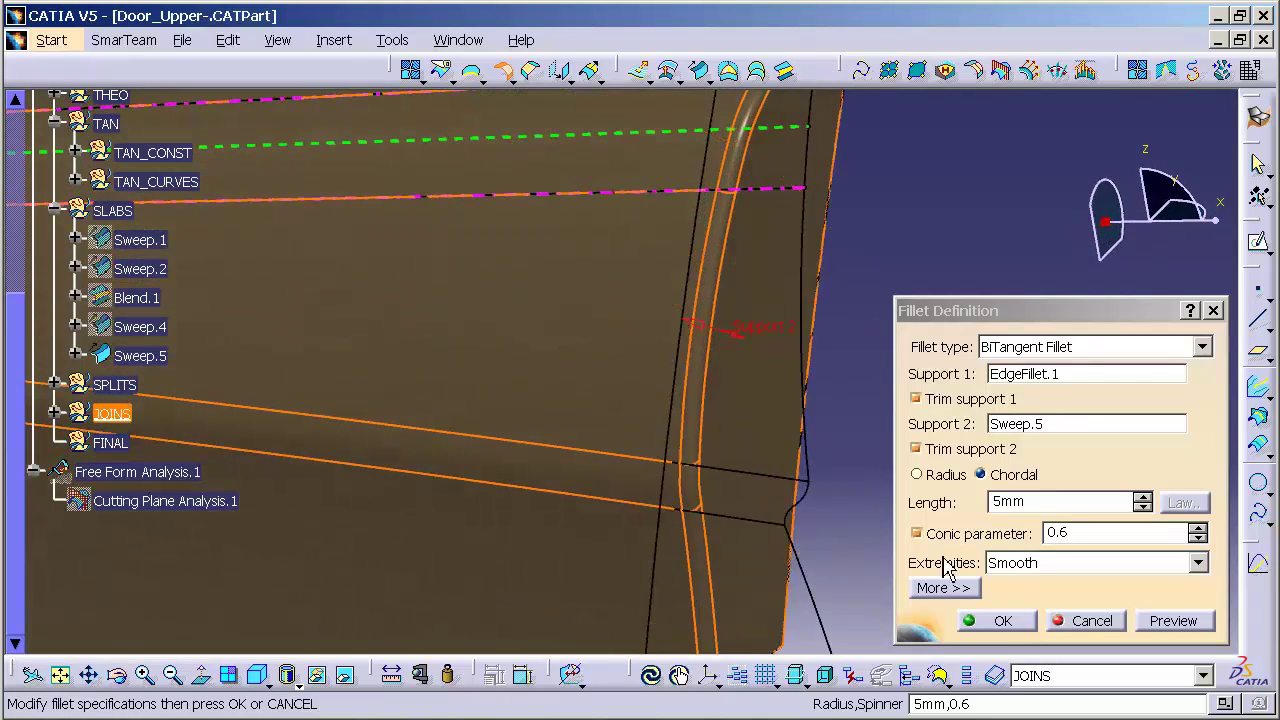
{"action": "left_click", "coordinate": [1001, 622]}
{"action": "middle_click_drag", "start_coordinate": [863, 483], "coordinate": [806, 523]}
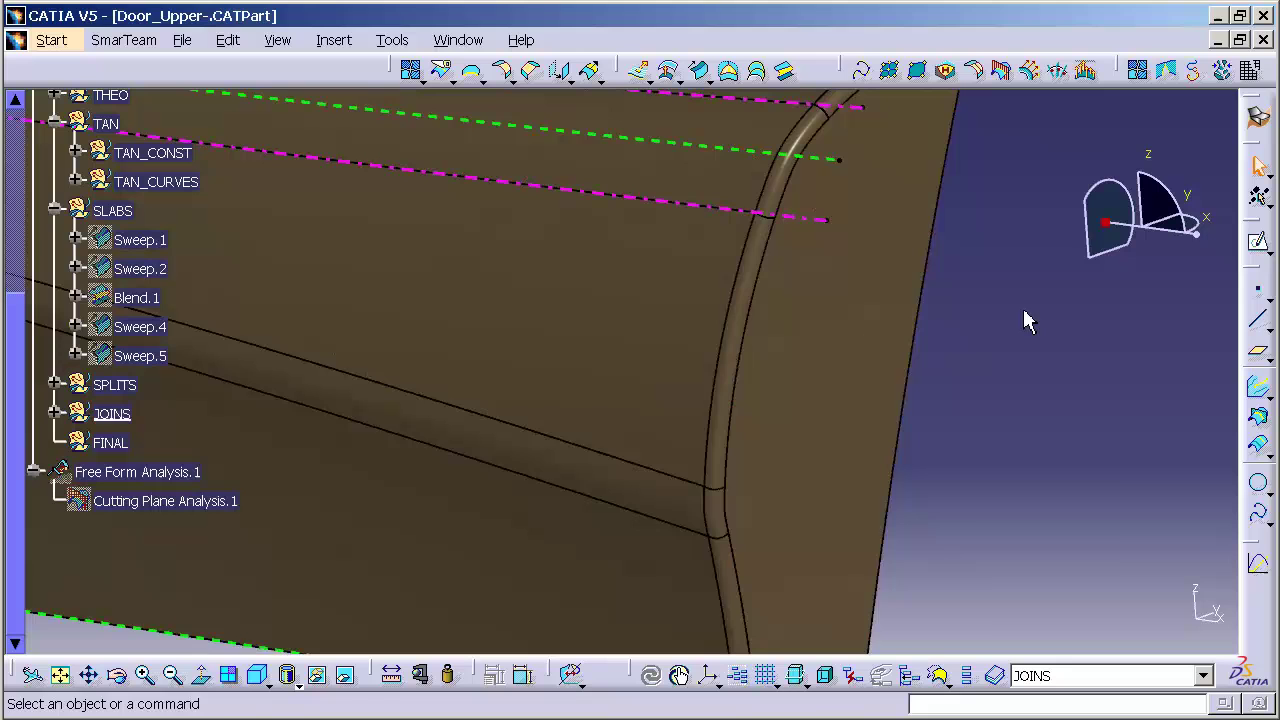
{"action": "left_click", "coordinate": [1030, 70]}
{"action": "left_click", "coordinate": [862, 428]}
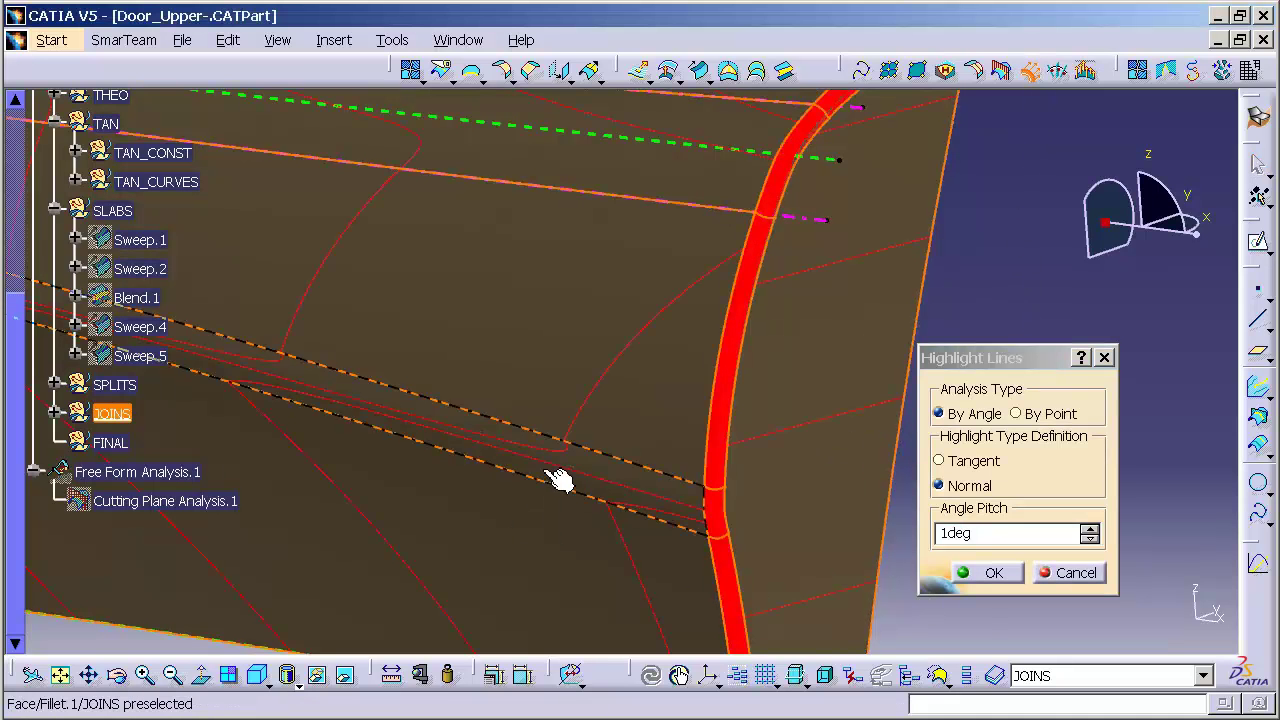
{"action": "middle_click_drag", "start_coordinate": [558, 462], "coordinate": [586, 343]}
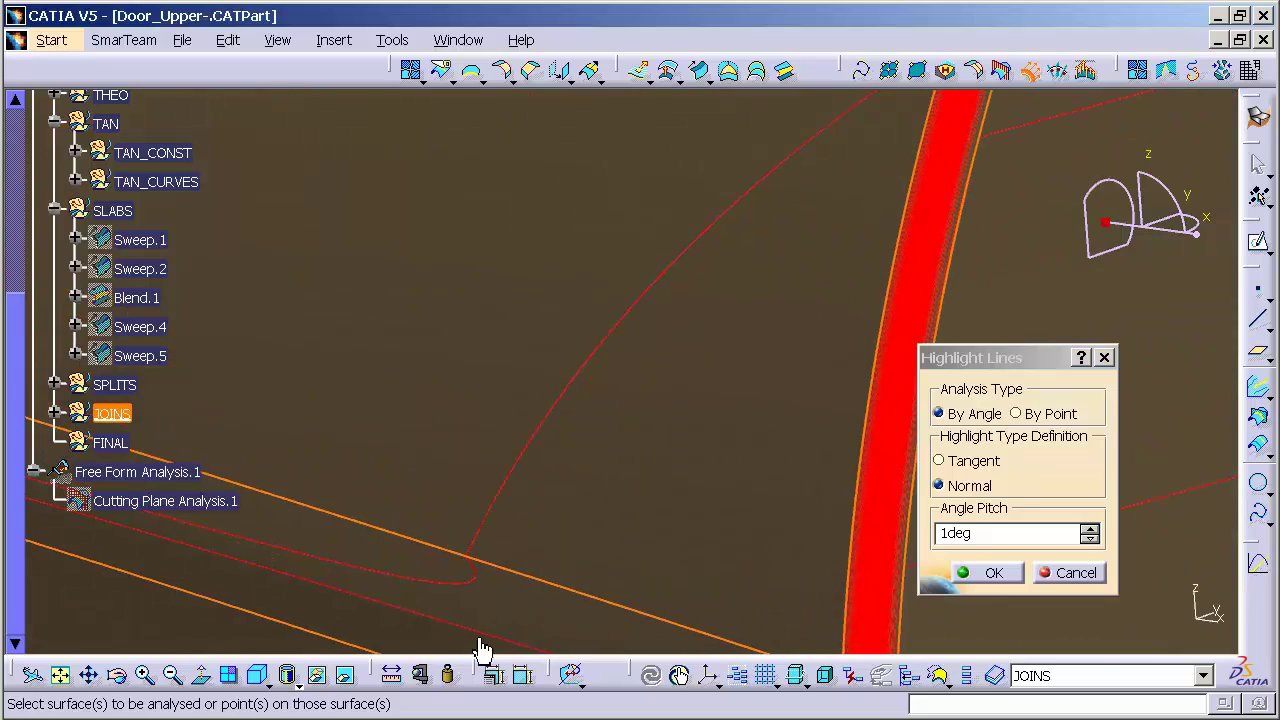
{"action": "middle_click_drag", "start_coordinate": [474, 582], "coordinate": [680, 391]}
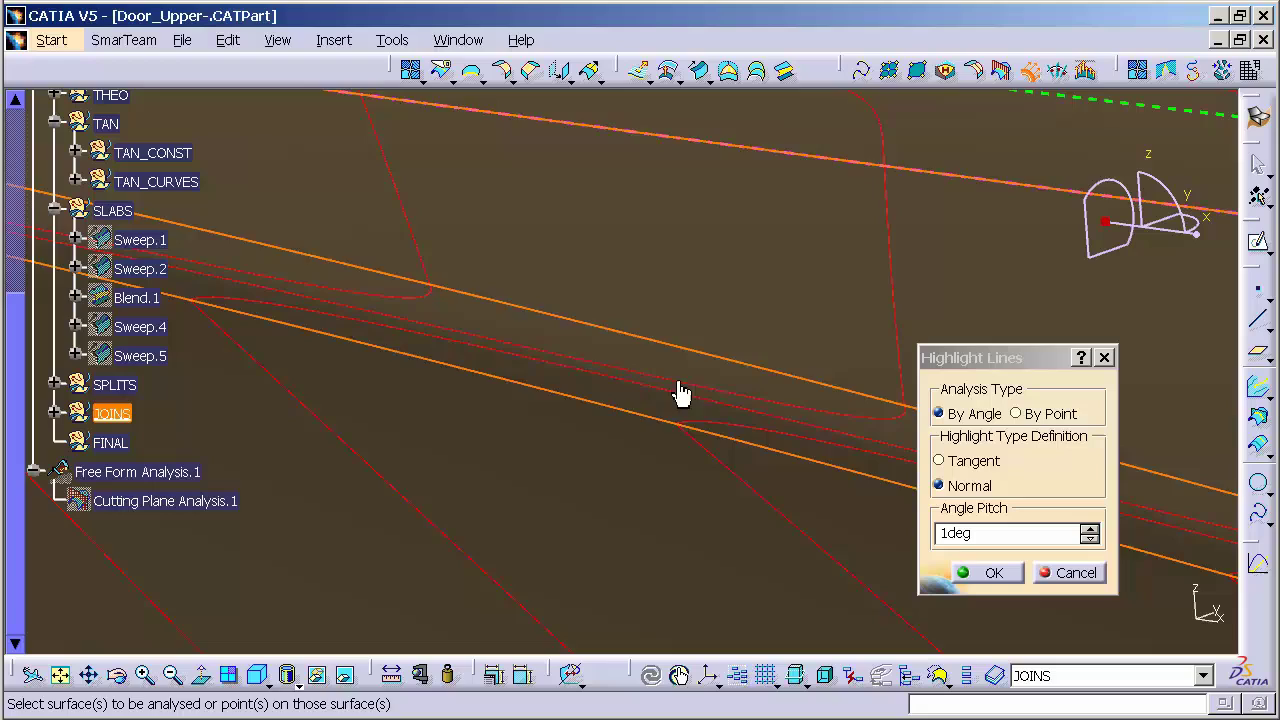
{"action": "middle_click_drag", "start_coordinate": [380, 289], "coordinate": [820, 337]}
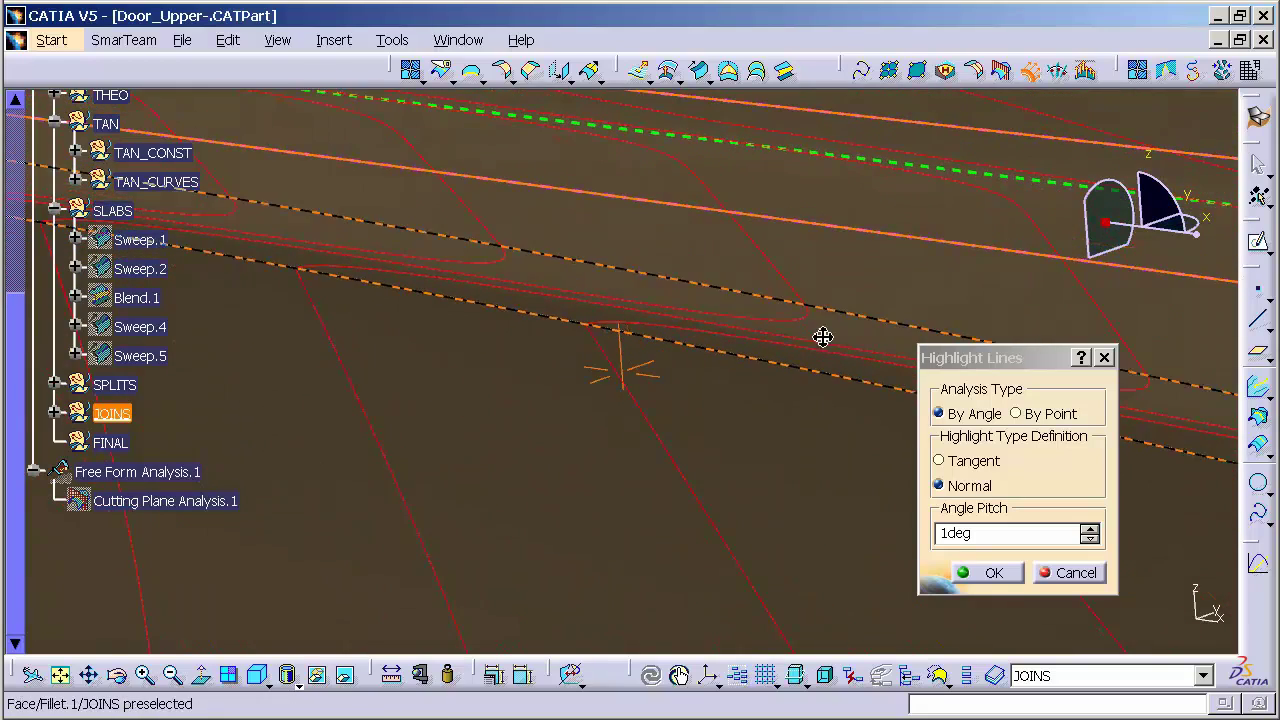
{"action": "middle_click_drag", "start_coordinate": [493, 303], "coordinate": [389, 266]}
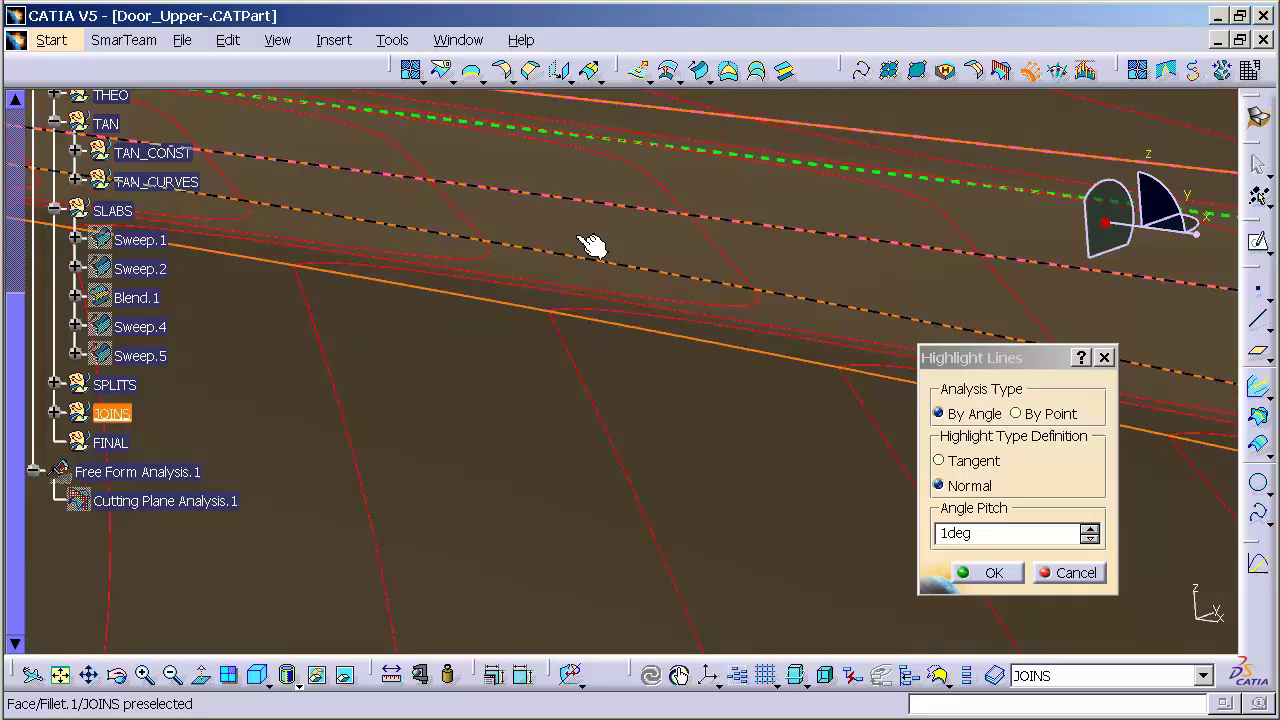
{"action": "middle_click_drag", "start_coordinate": [592, 246], "coordinate": [340, 215]}
{"action": "middle_click_drag", "start_coordinate": [683, 403], "coordinate": [683, 403]}
{"action": "middle_click_drag", "start_coordinate": [645, 358], "coordinate": [314, 277]}
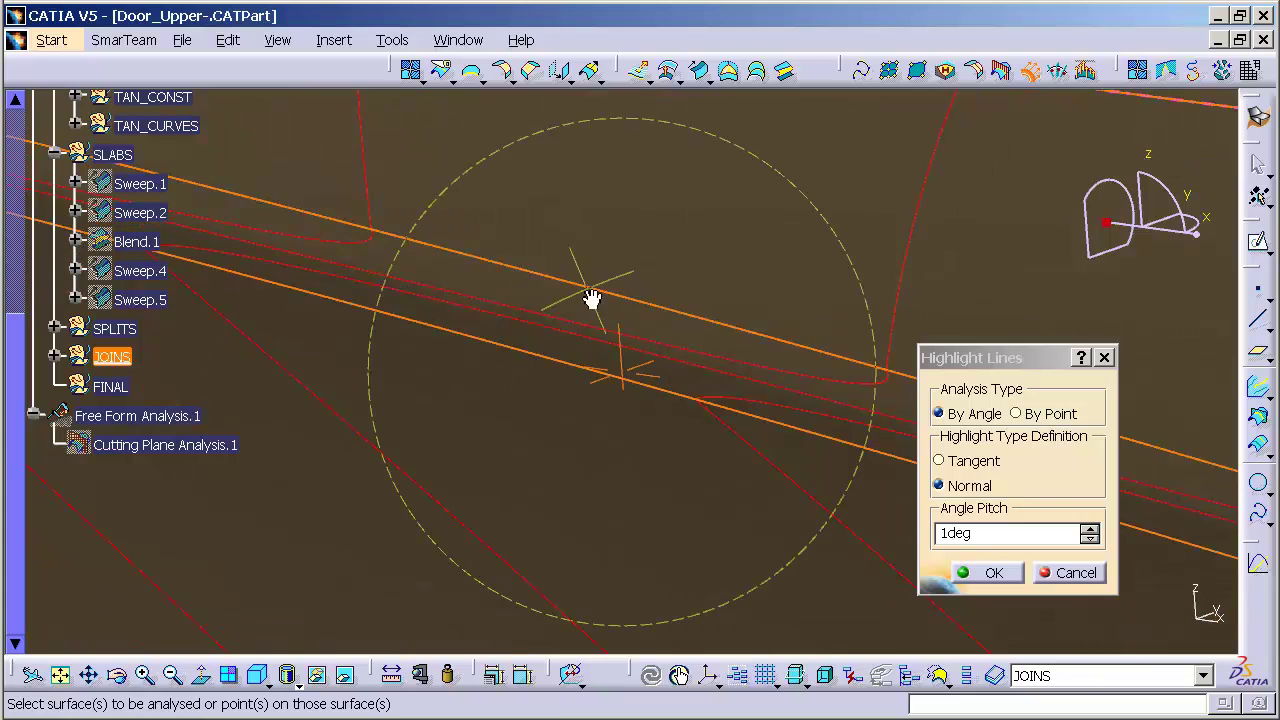
{"action": "middle_click_drag", "start_coordinate": [592, 298], "coordinate": [657, 357]}
{"action": "middle_click_drag", "start_coordinate": [657, 266], "coordinate": [650, 120]}
{"action": "middle_click", "coordinate": [378, 351]}
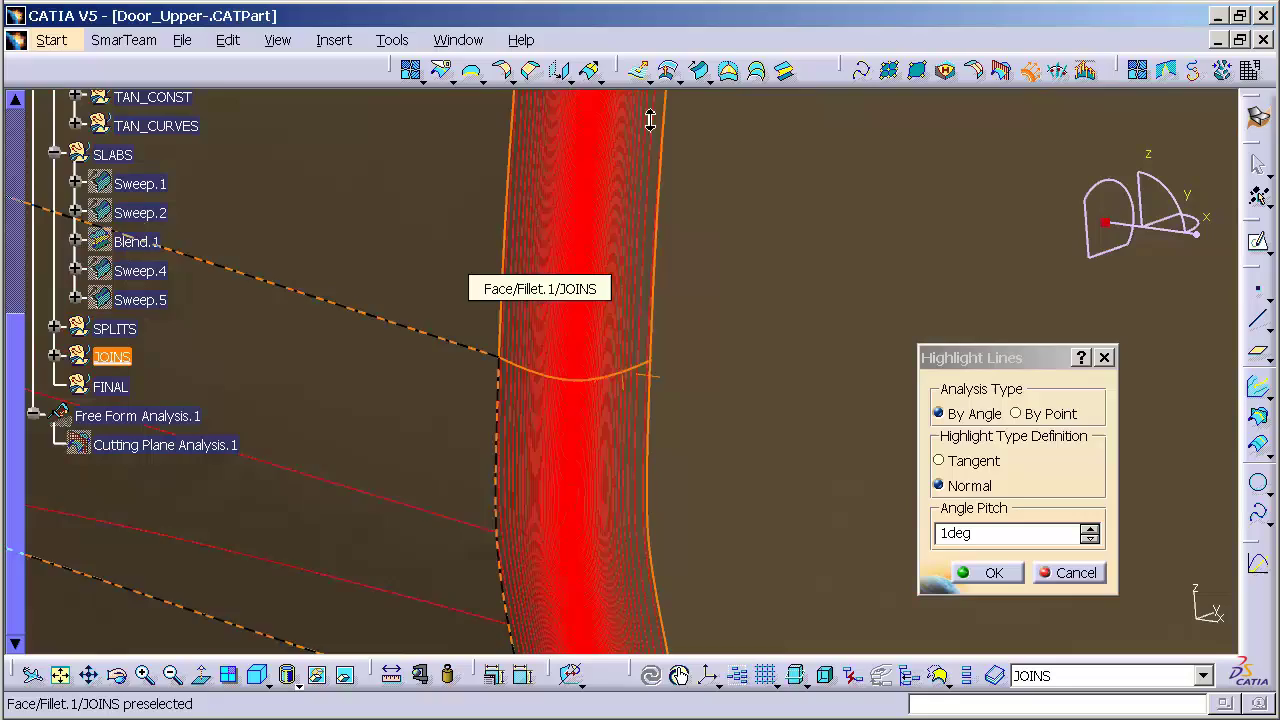
{"action": "middle_click_drag", "start_coordinate": [497, 437], "coordinate": [724, 213]}
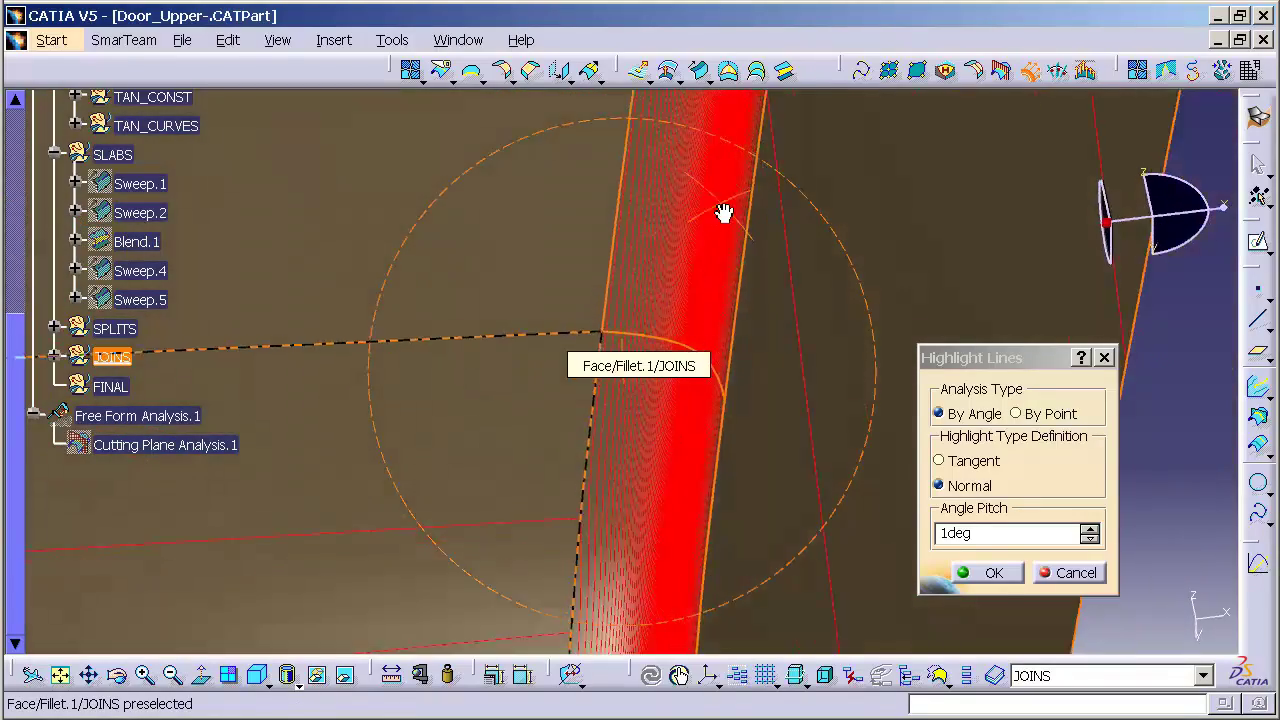
{"action": "middle_click_drag", "start_coordinate": [680, 166], "coordinate": [602, 312]}
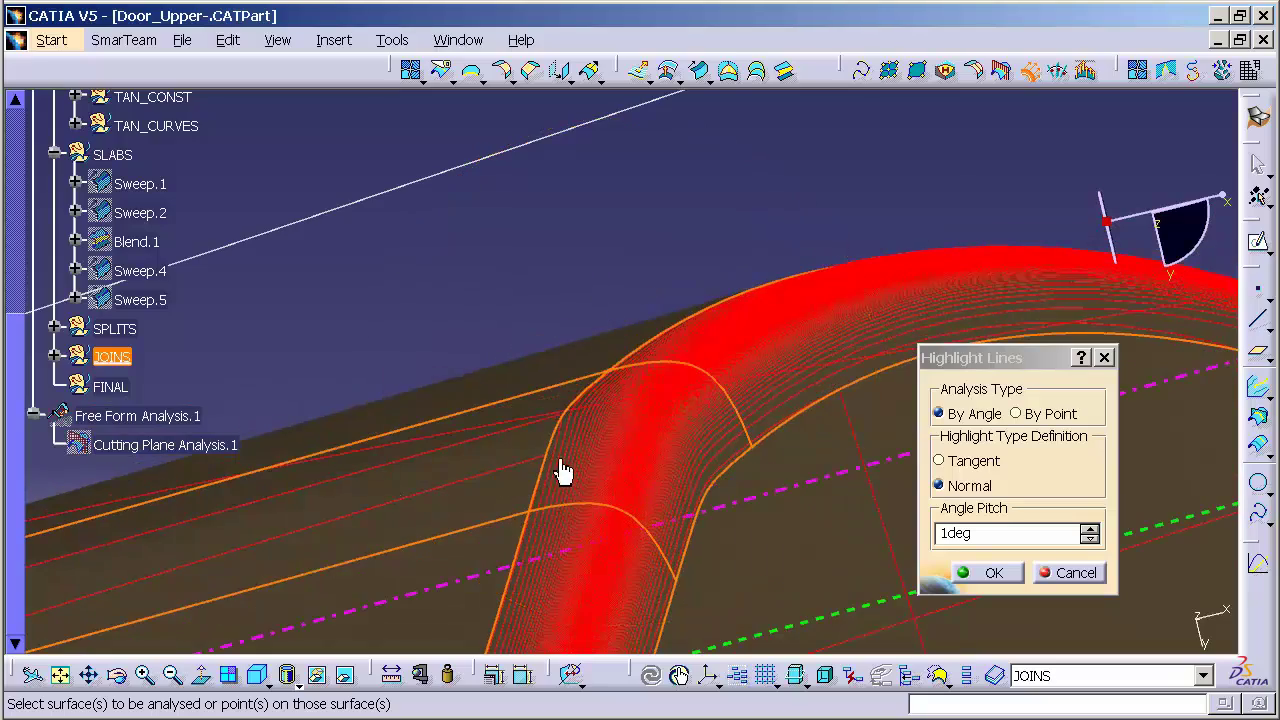
{"action": "middle_click_drag", "start_coordinate": [548, 515], "coordinate": [729, 314]}
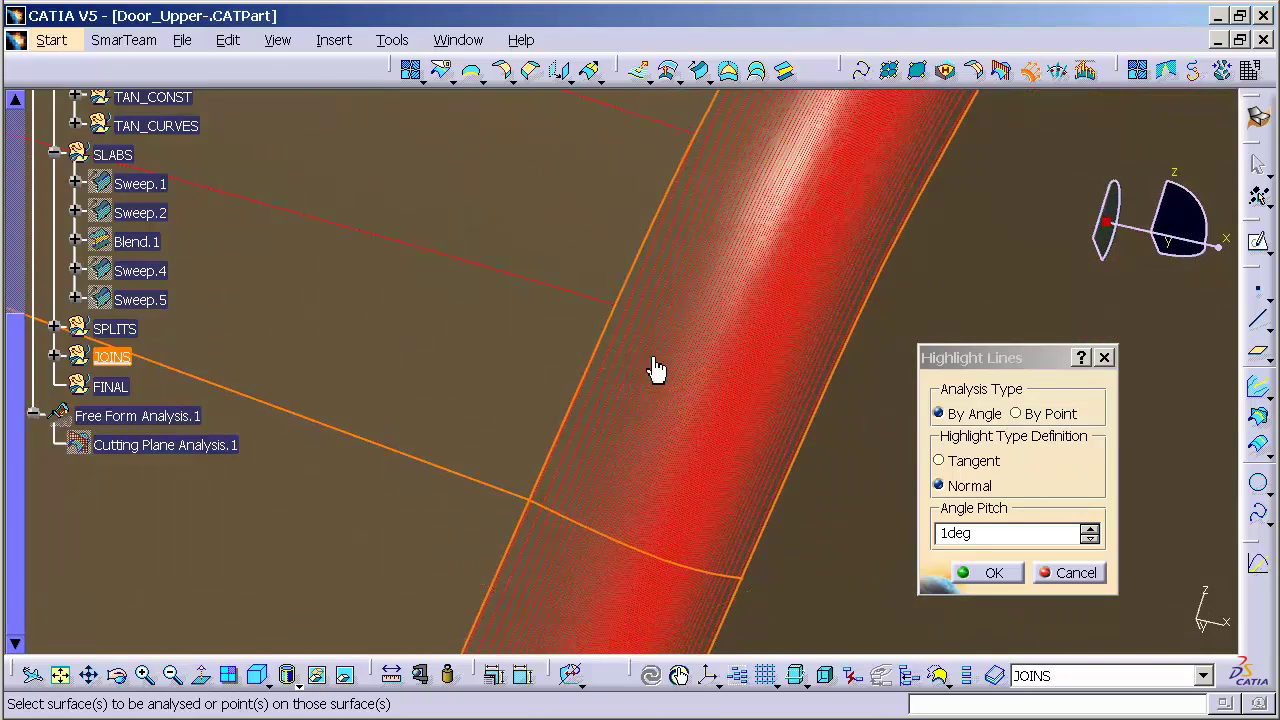
{"action": "left_click", "coordinate": [1067, 573]}
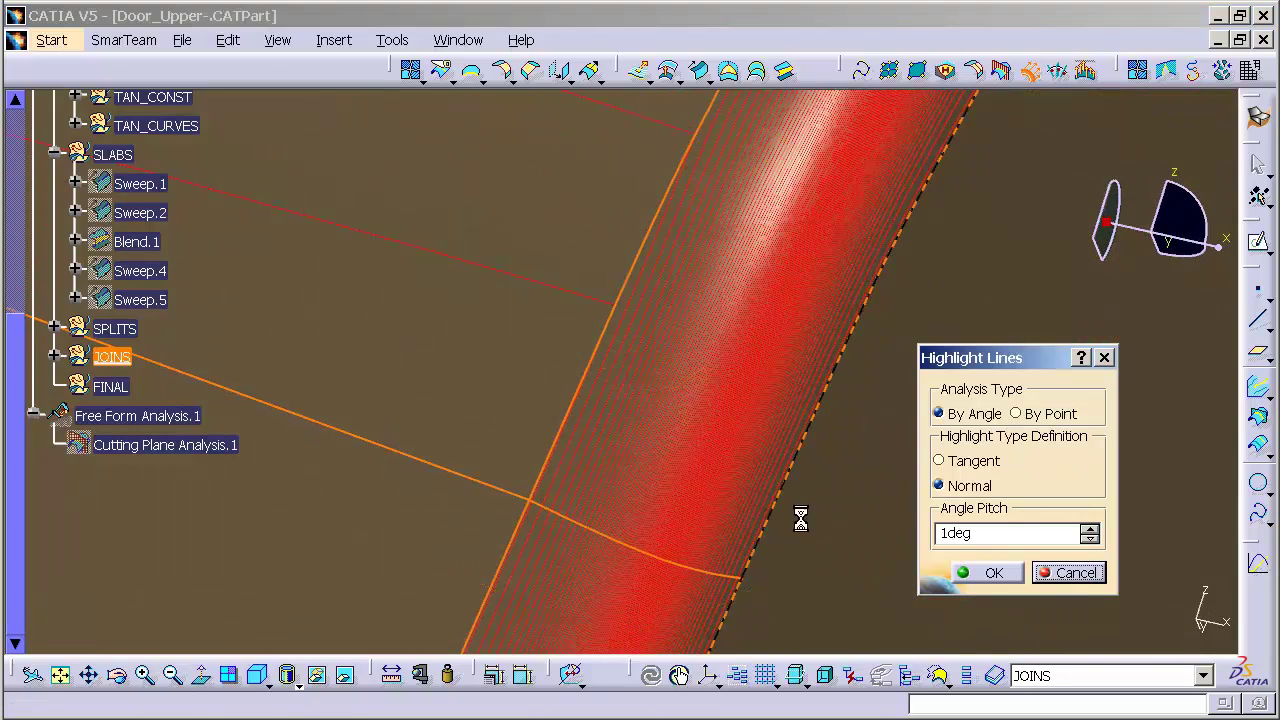
{"action": "middle_click_drag", "start_coordinate": [713, 375], "coordinate": [645, 420]}
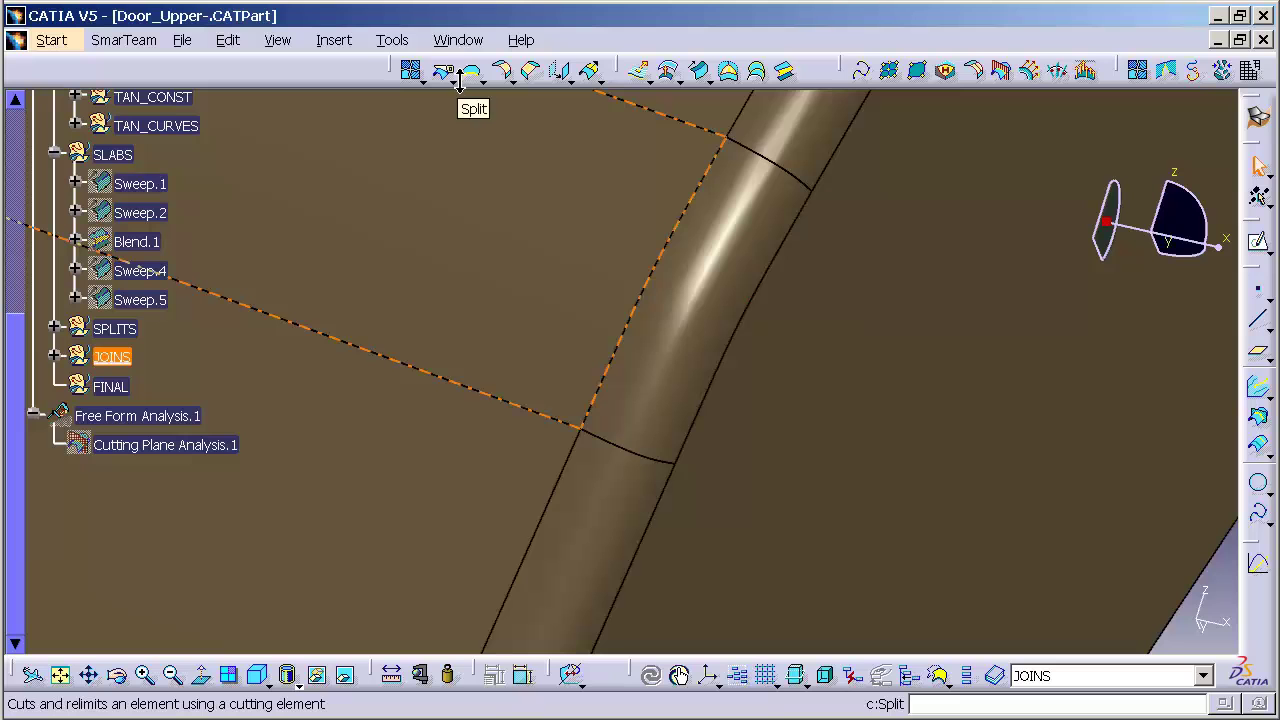
Start a Porcupine Curvature Analysis on the fillet edge and the long upper edge.
{"action": "left_click", "coordinate": [334, 40]}
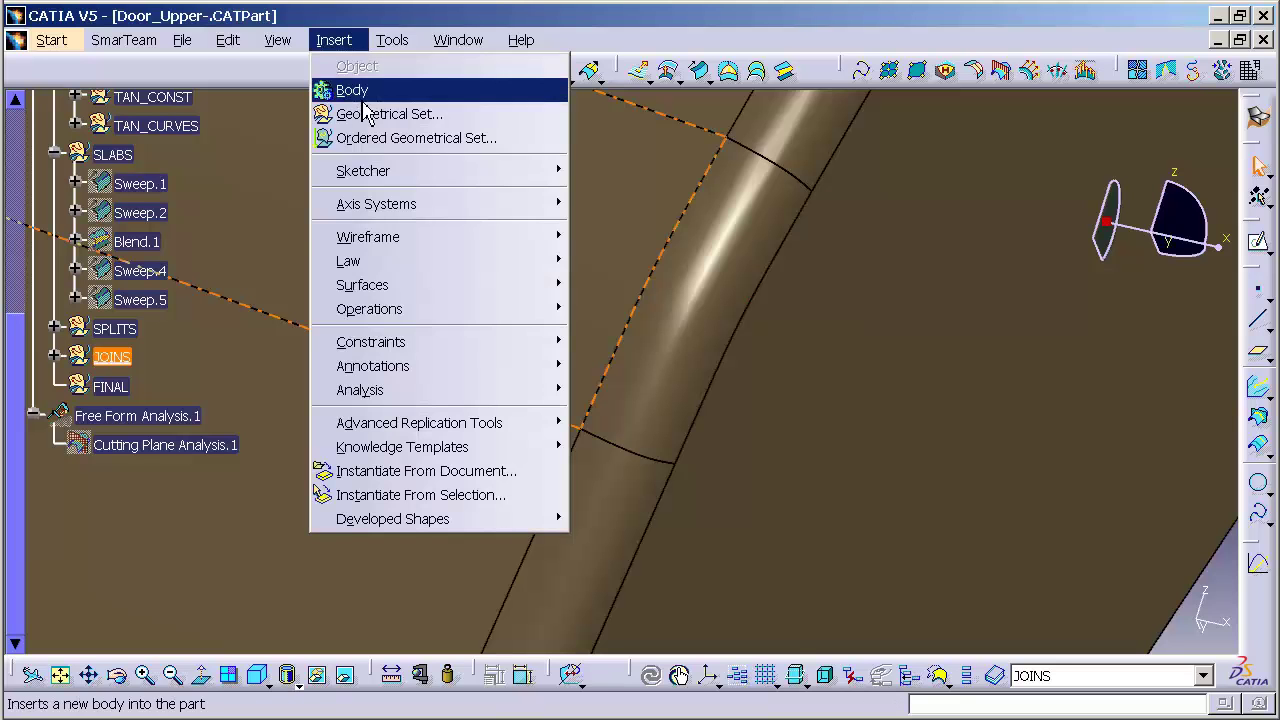
{"action": "mouse_move", "coordinate": [450, 390]}
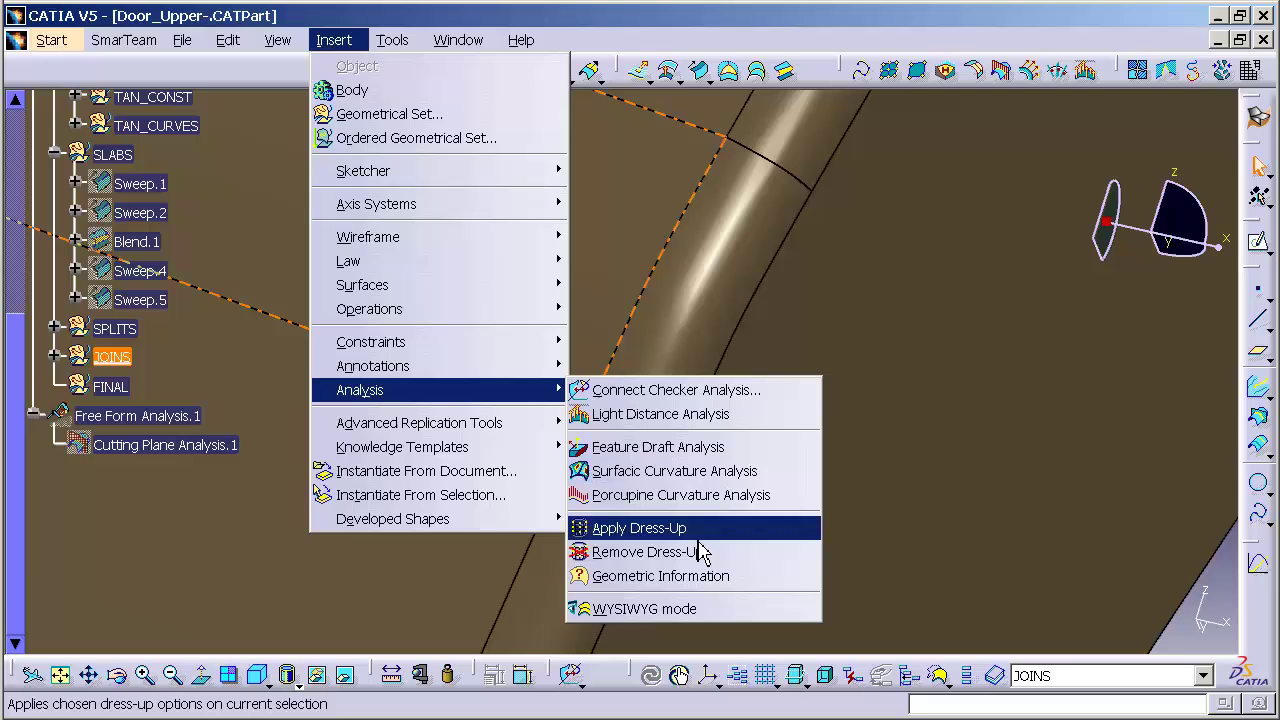
{"action": "left_click", "coordinate": [697, 500]}
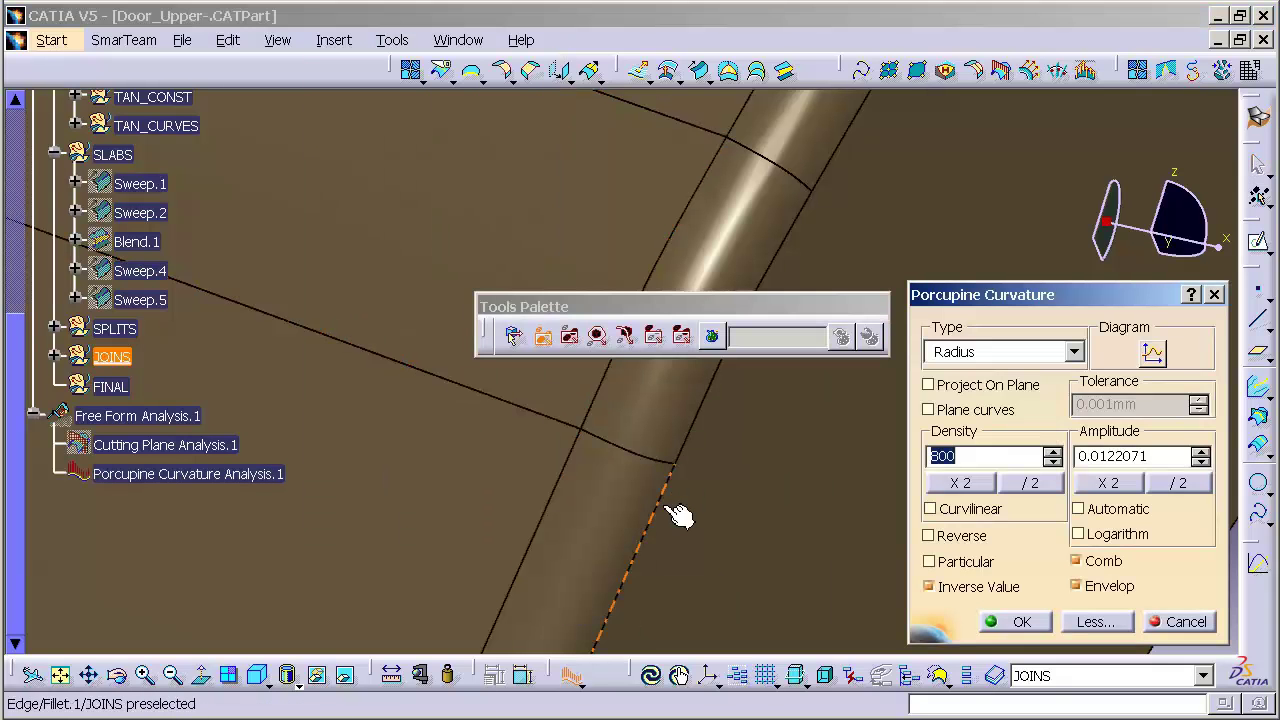
{"action": "left_click", "coordinate": [666, 468]}
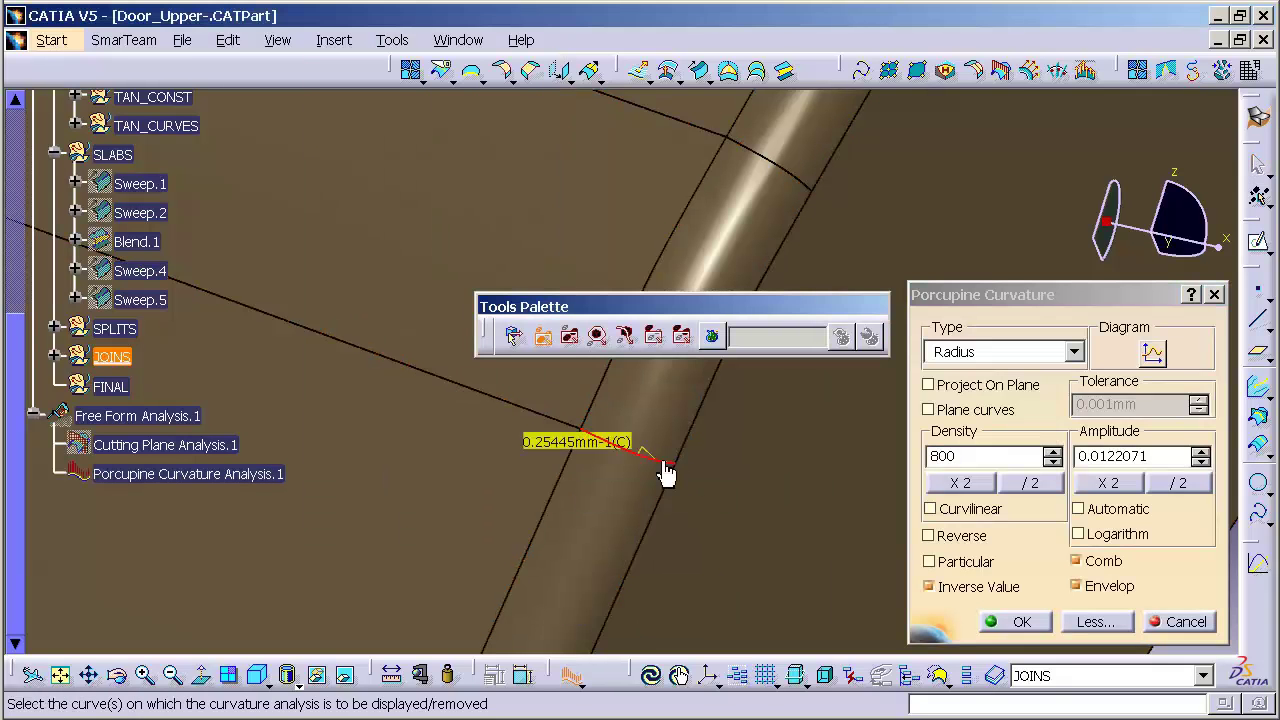
{"action": "middle_click_drag", "start_coordinate": [666, 470], "coordinate": [580, 503]}
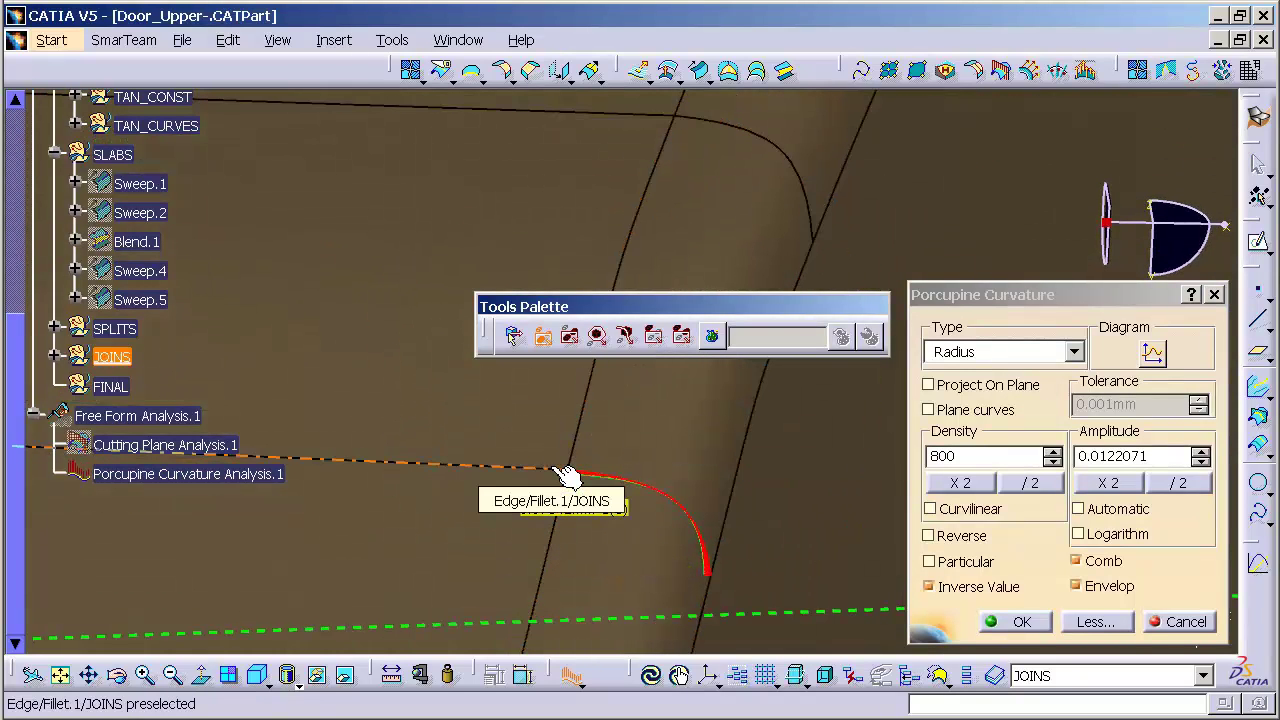
{"action": "left_click", "coordinate": [558, 467]}
{"action": "middle_click_drag", "start_coordinate": [676, 497], "coordinate": [700, 478]}
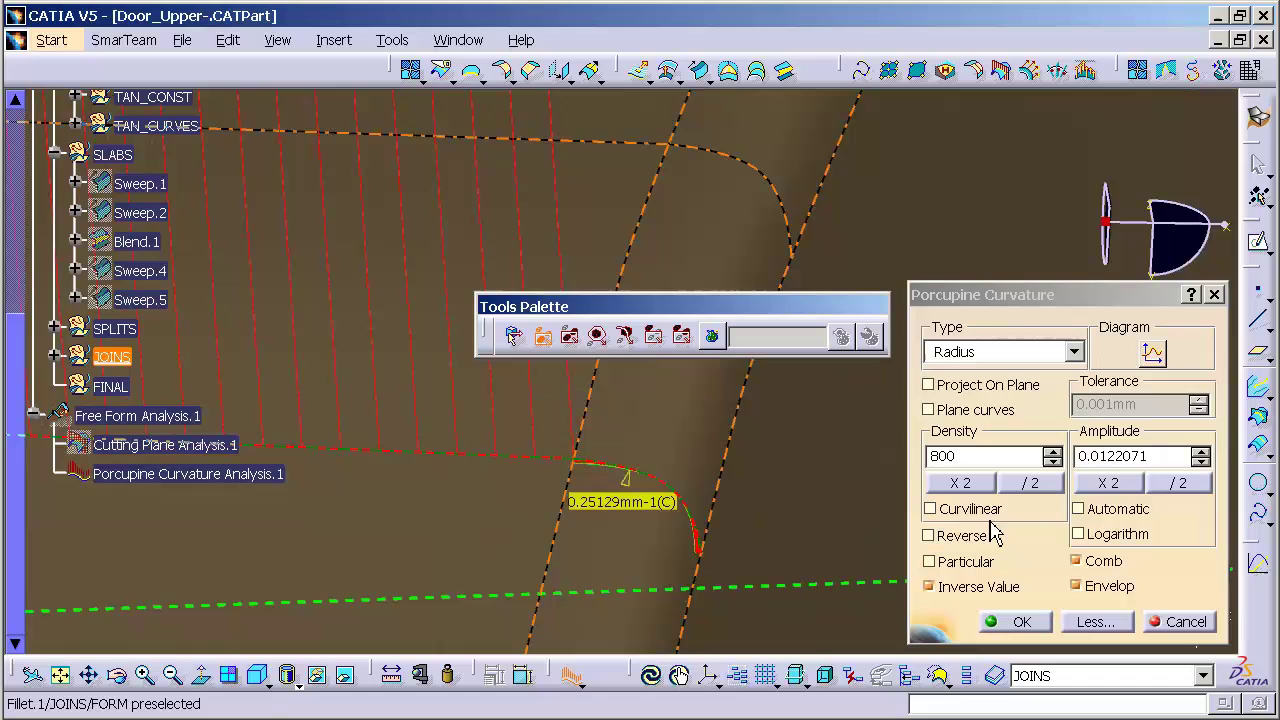
Double the comb amplitude four times to 0.195314, then halve it down to 0.00610355.
{"action": "left_click", "coordinate": [1108, 484]}
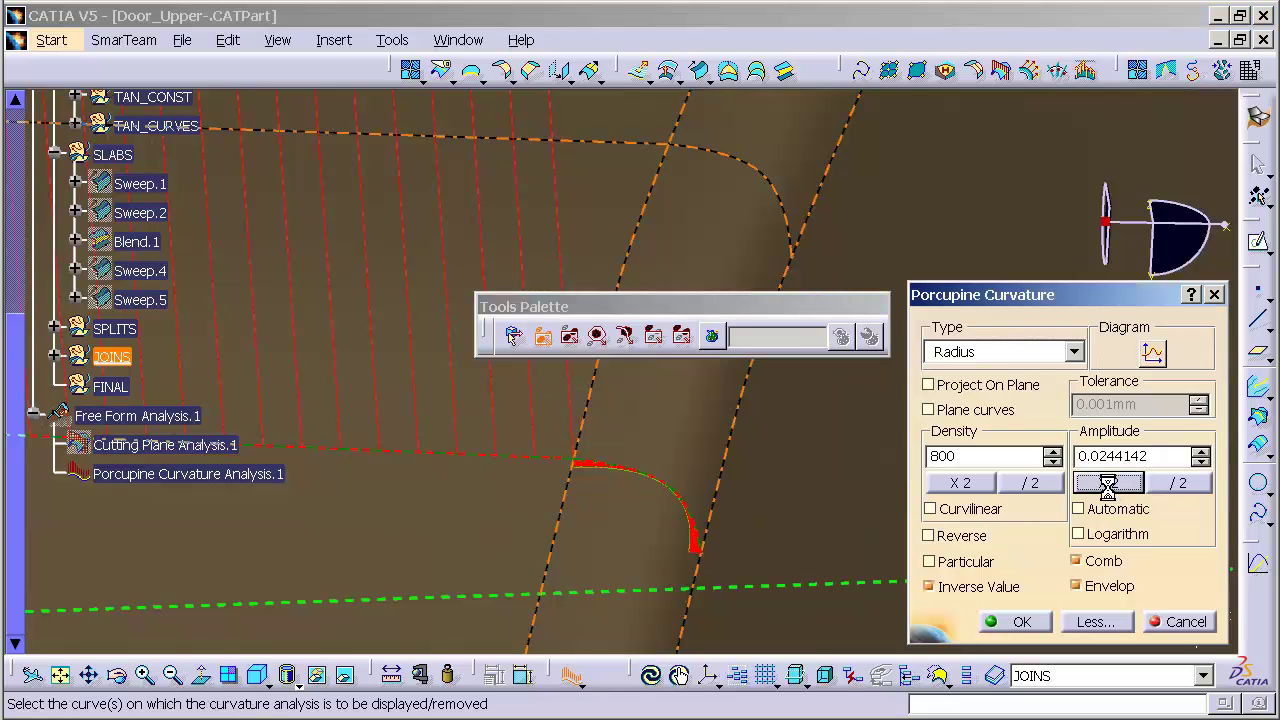
{"action": "left_click", "coordinate": [1108, 484]}
{"action": "left_click", "coordinate": [1108, 484]}
{"action": "left_click", "coordinate": [1108, 484]}
{"action": "middle_click_drag", "start_coordinate": [612, 436], "coordinate": [622, 482]}
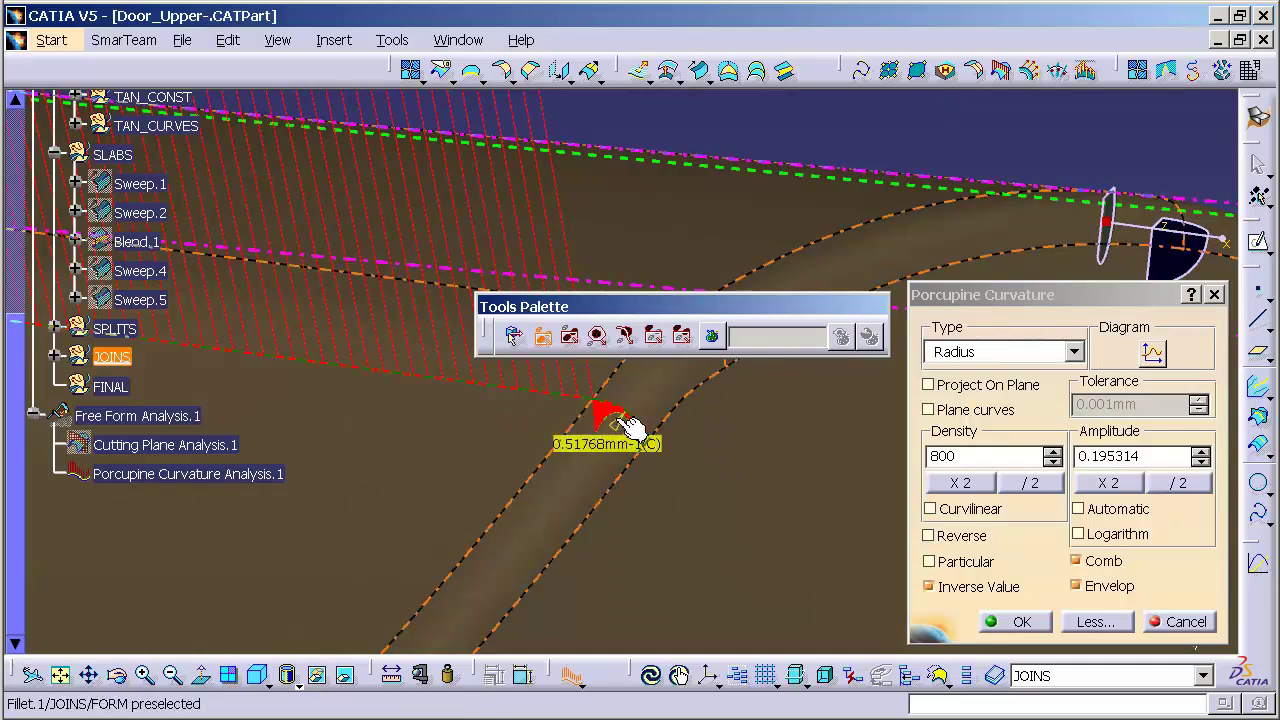
{"action": "middle_click_drag", "start_coordinate": [630, 428], "coordinate": [602, 518]}
{"action": "left_click", "coordinate": [1192, 488]}
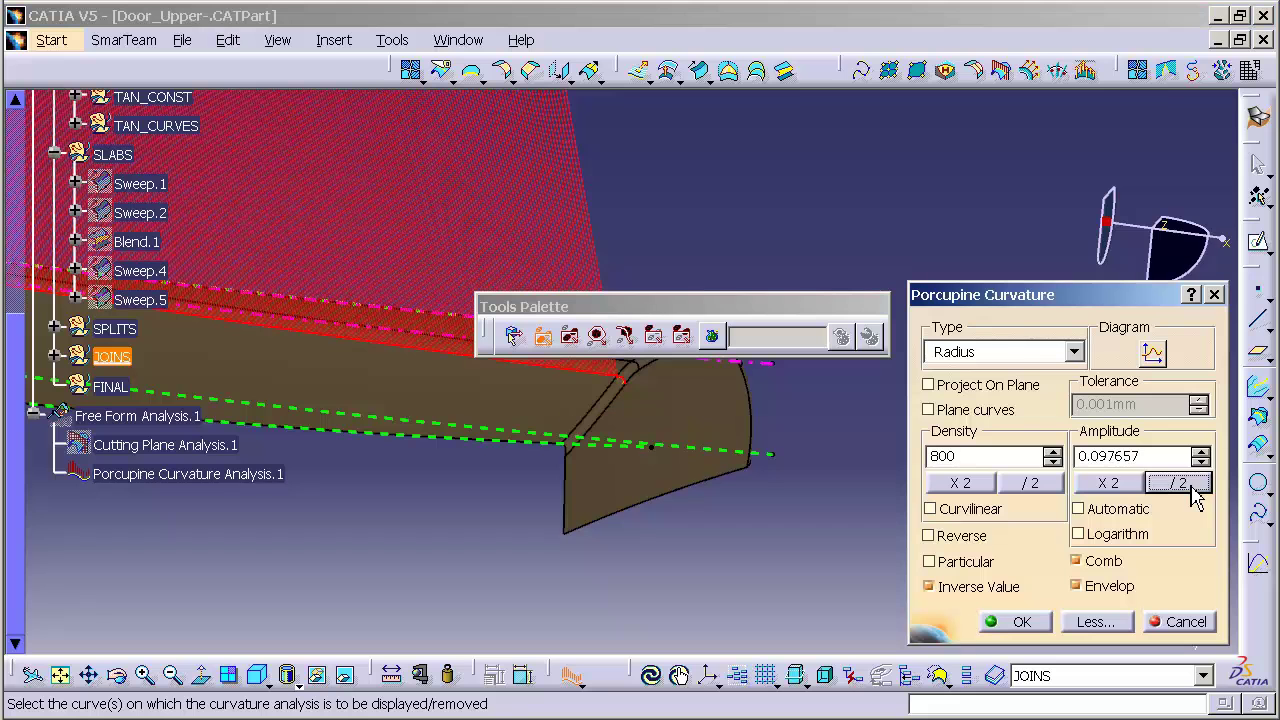
{"action": "left_click", "coordinate": [1192, 488]}
{"action": "left_click", "coordinate": [1192, 488]}
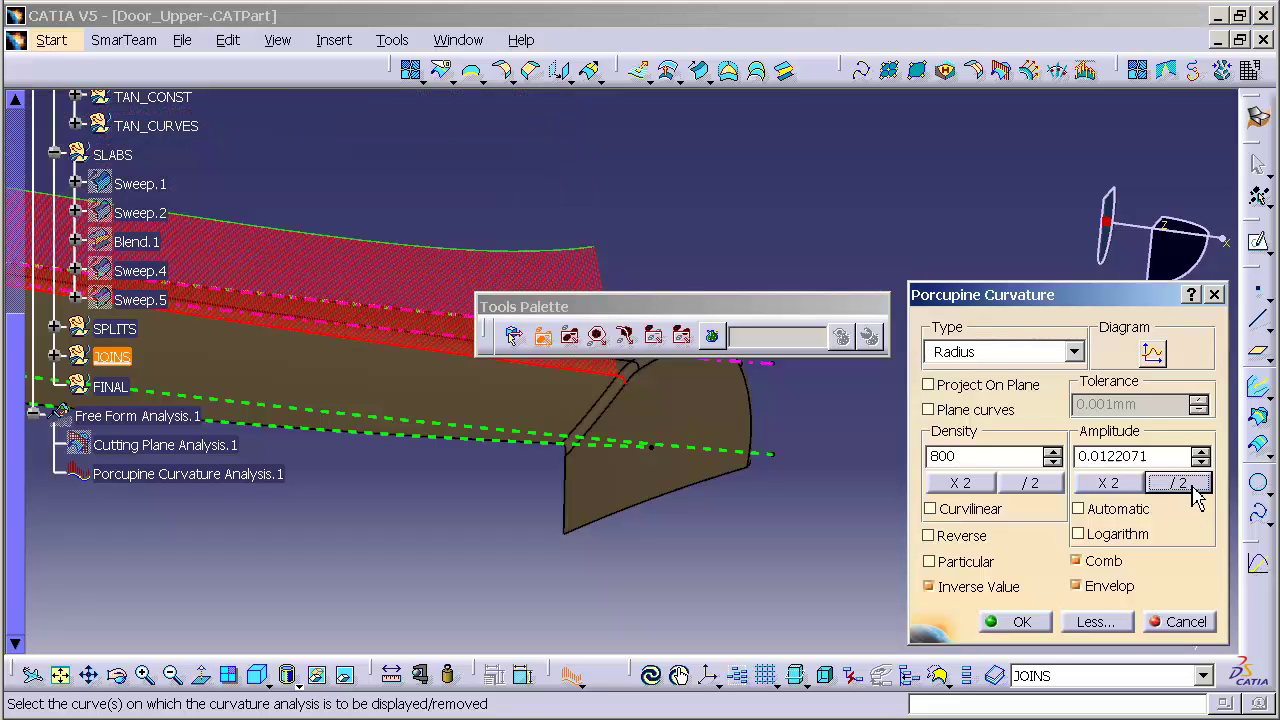
{"action": "left_click", "coordinate": [1188, 484]}
{"action": "middle_click_drag", "start_coordinate": [740, 440], "coordinate": [449, 323]}
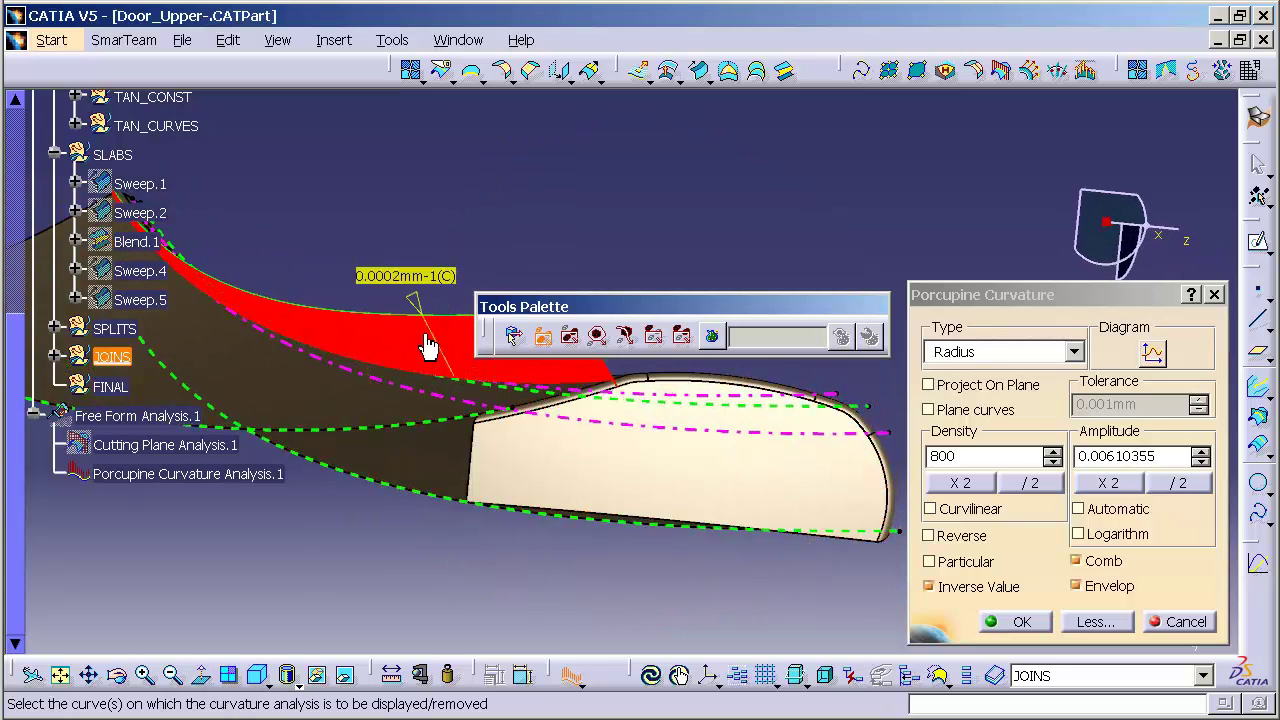